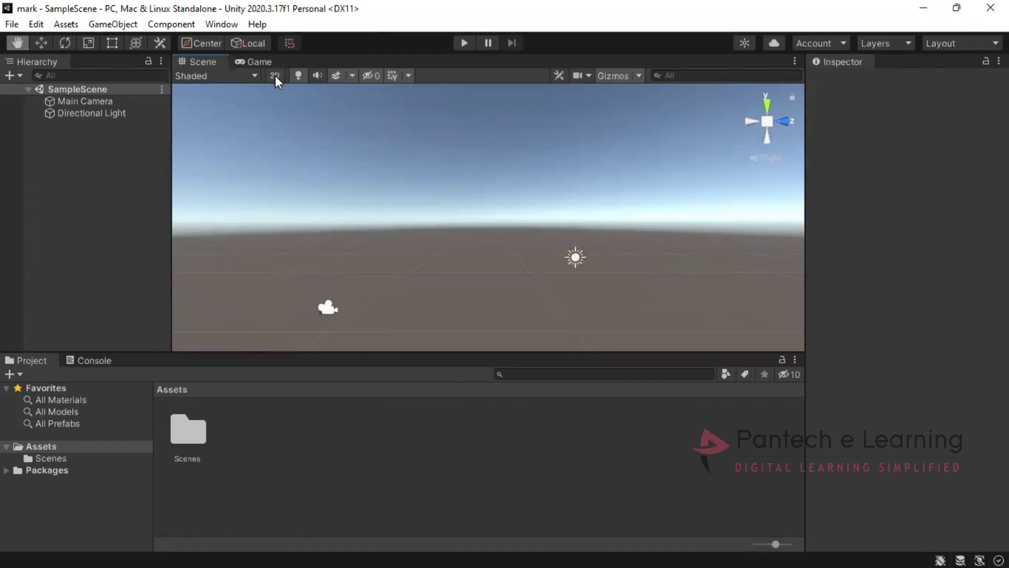
# - Toggle the Scene view to 2D and back to 3D, then shift the view up-left
pyautogui.click(275, 75)
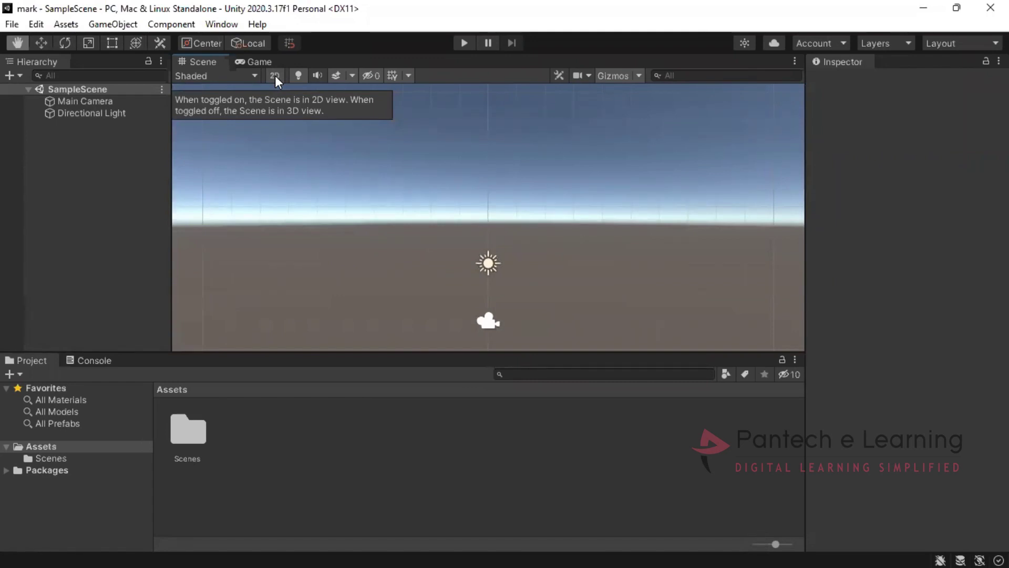
pyautogui.click(276, 75)
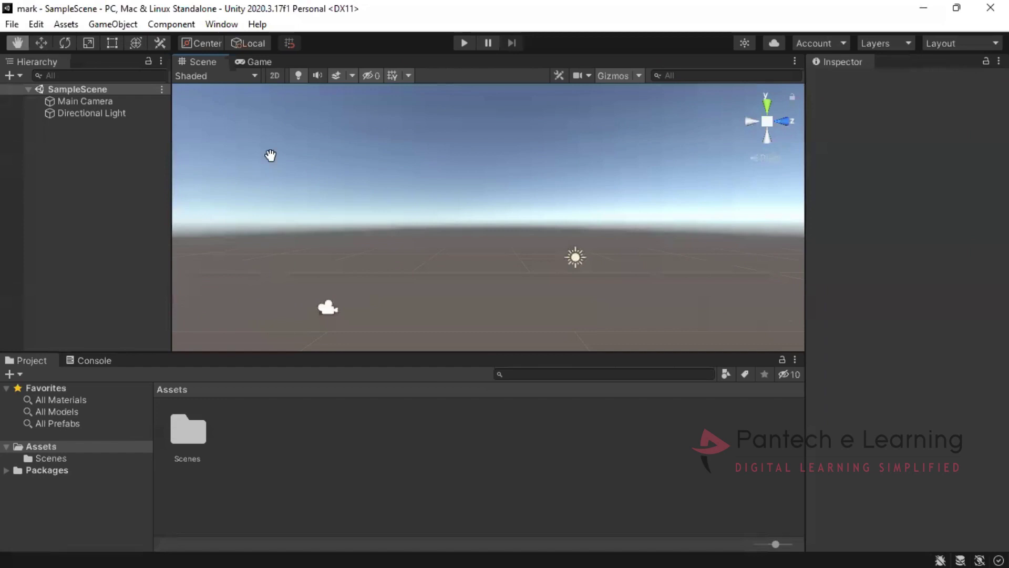
pyautogui.moveTo(372, 290)
pyautogui.mouseDown()
pyautogui.moveTo(383, 288)
pyautogui.moveTo(344, 282)
pyautogui.moveTo(355, 284)
pyautogui.mouseUp()
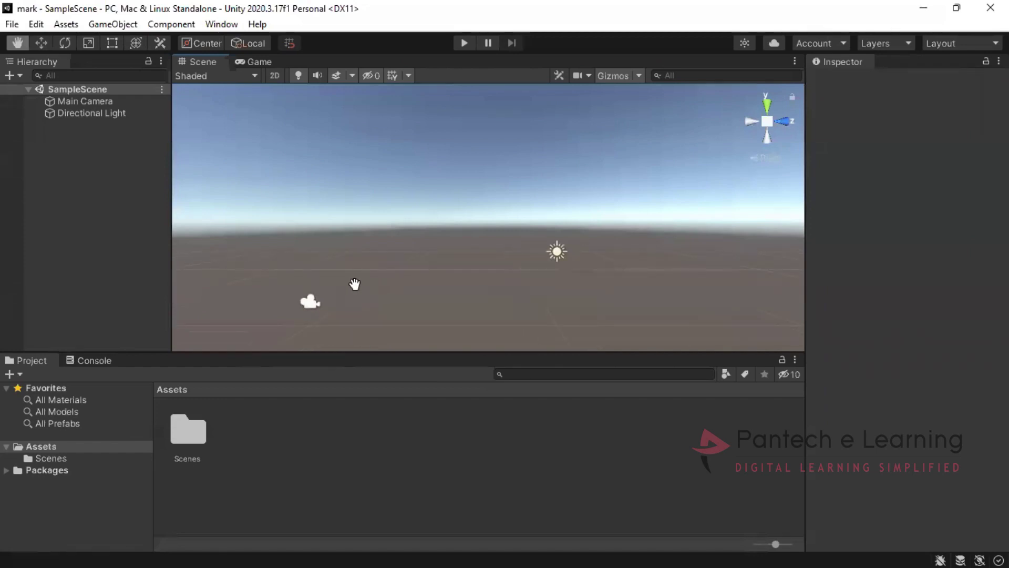
# - Rotate the Main Camera to roughly 17.948, -15.94, 0.682 using the Rotate tool's rings
pyautogui.click(65, 43)
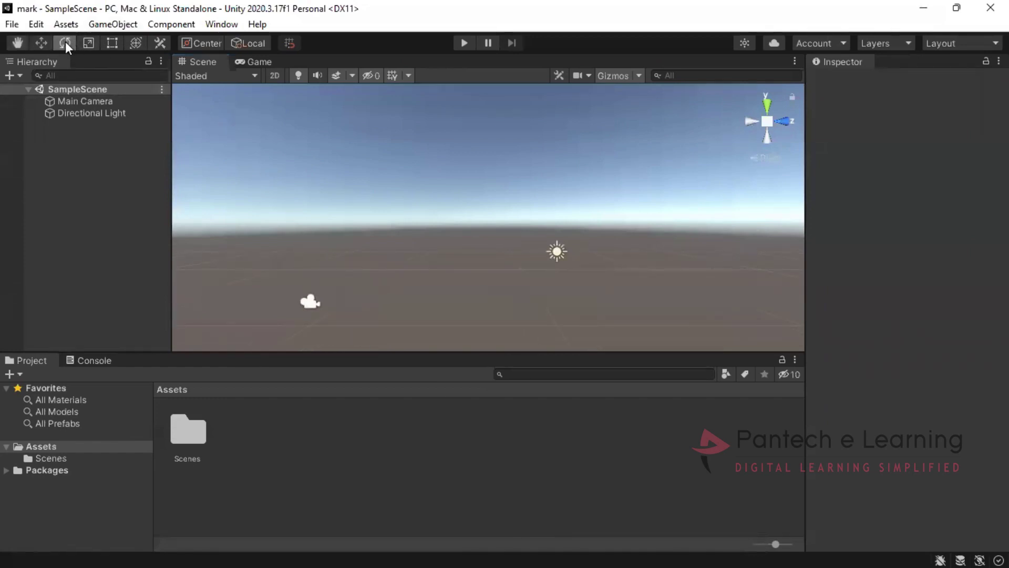
pyautogui.click(310, 303)
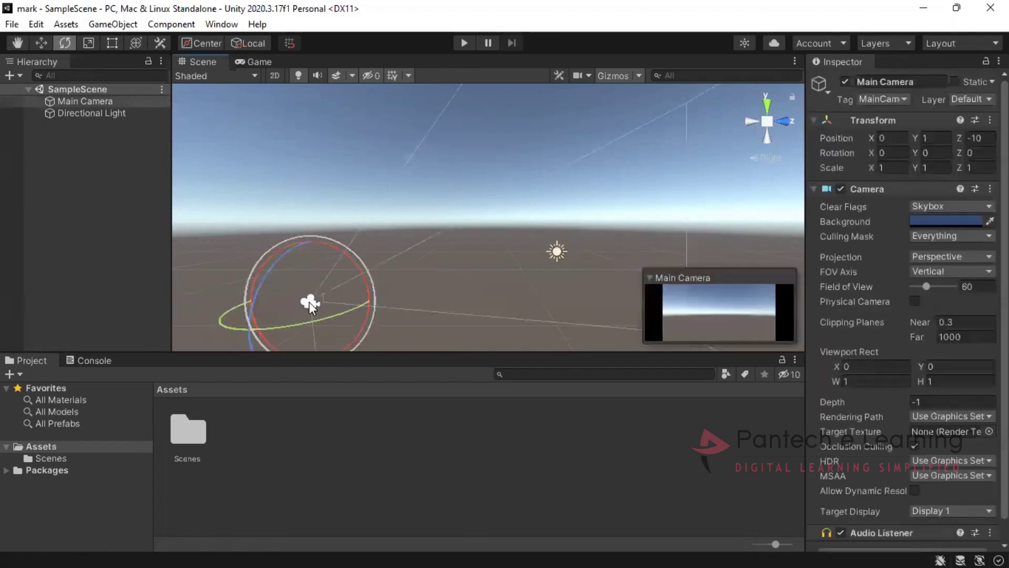
pyautogui.moveTo(310, 304); pyautogui.dragTo(329, 270)
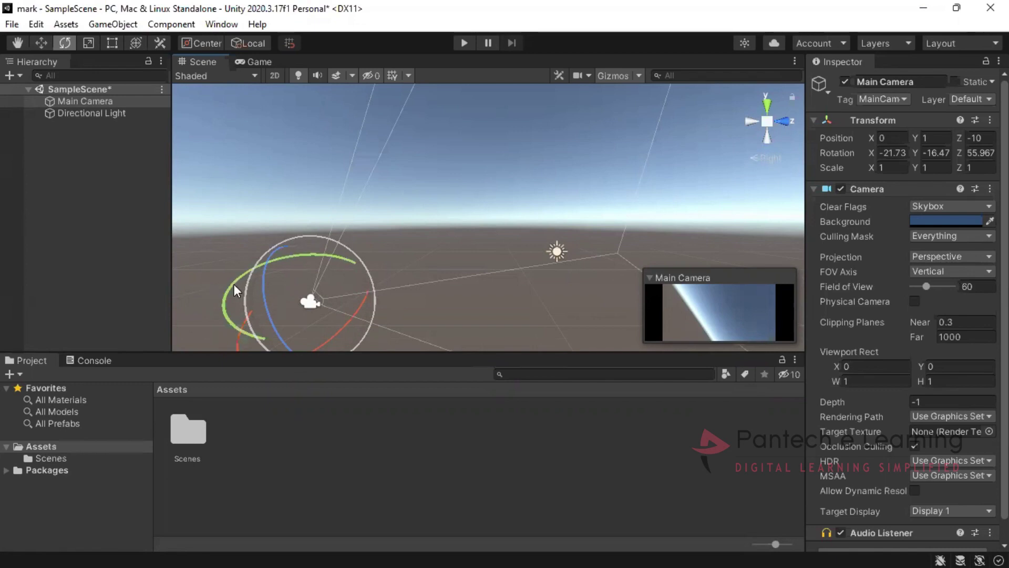
pyautogui.moveTo(233, 284); pyautogui.dragTo(382, 320)
pyautogui.moveTo(219, 331); pyautogui.dragTo(139, 317)
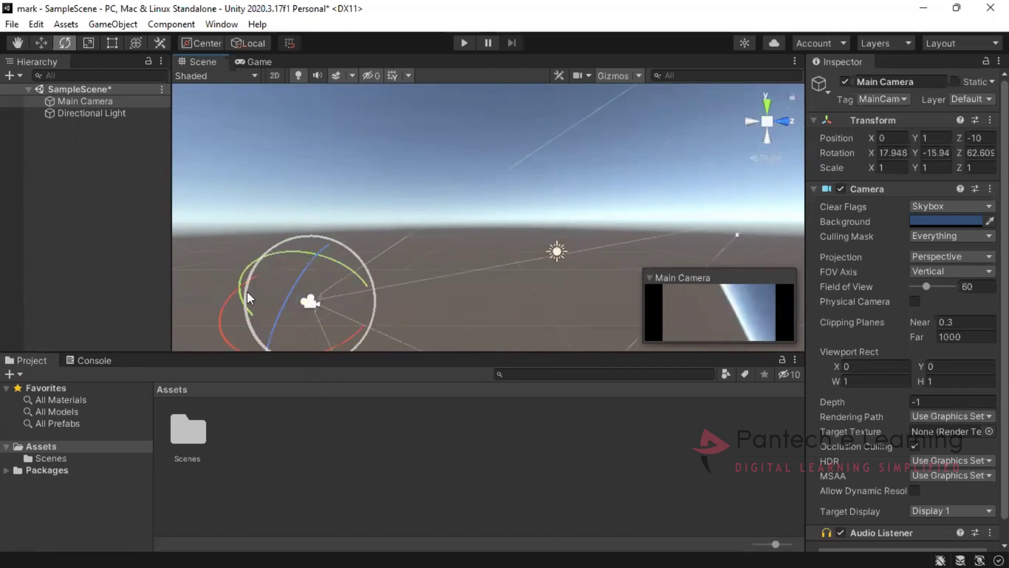
pyautogui.moveTo(273, 323); pyautogui.dragTo(137, 306)
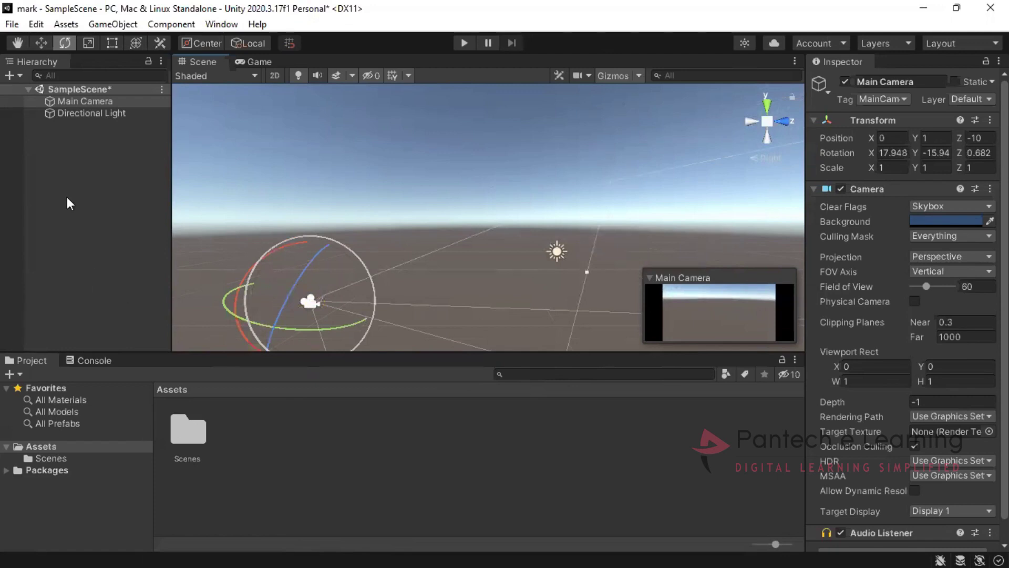
# - Scale the Main Camera to Y 1.674 and Z about 1.63, then deselect it
pyautogui.click(87, 43)
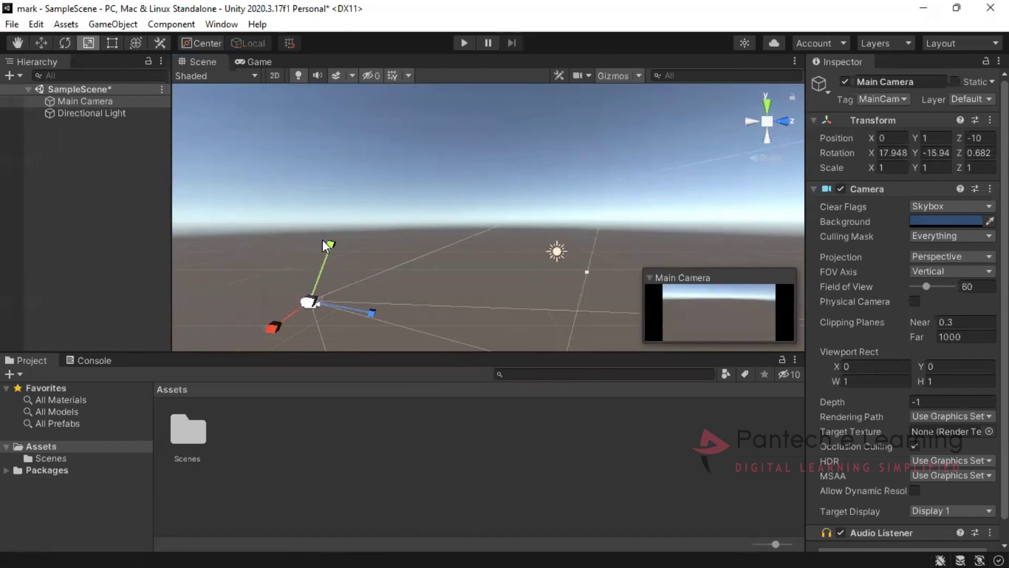
pyautogui.moveTo(329, 245)
pyautogui.mouseDown()
pyautogui.moveTo(365, 206)
pyautogui.moveTo(335, 238)
pyautogui.mouseUp()
pyautogui.moveTo(371, 312); pyautogui.dragTo(417, 327)
pyautogui.click(337, 183)
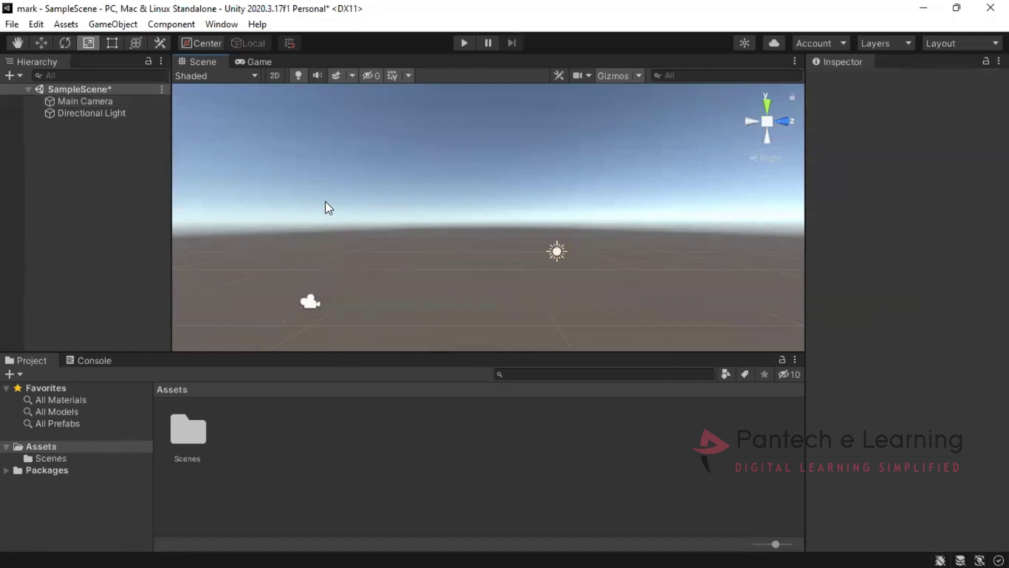
pyautogui.click(175, 23)
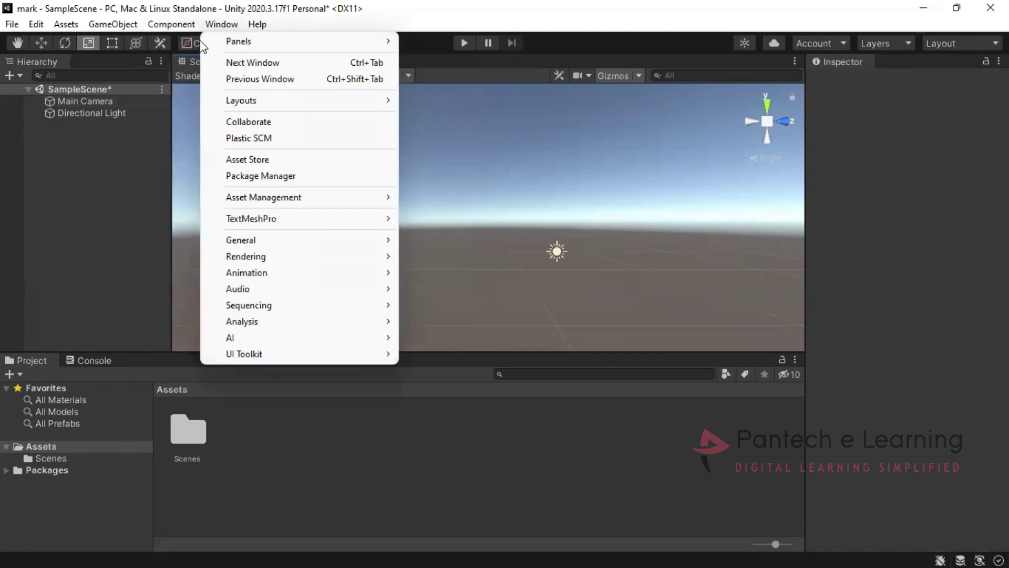
pyautogui.moveTo(112, 24)
pyautogui.moveTo(236, 90)
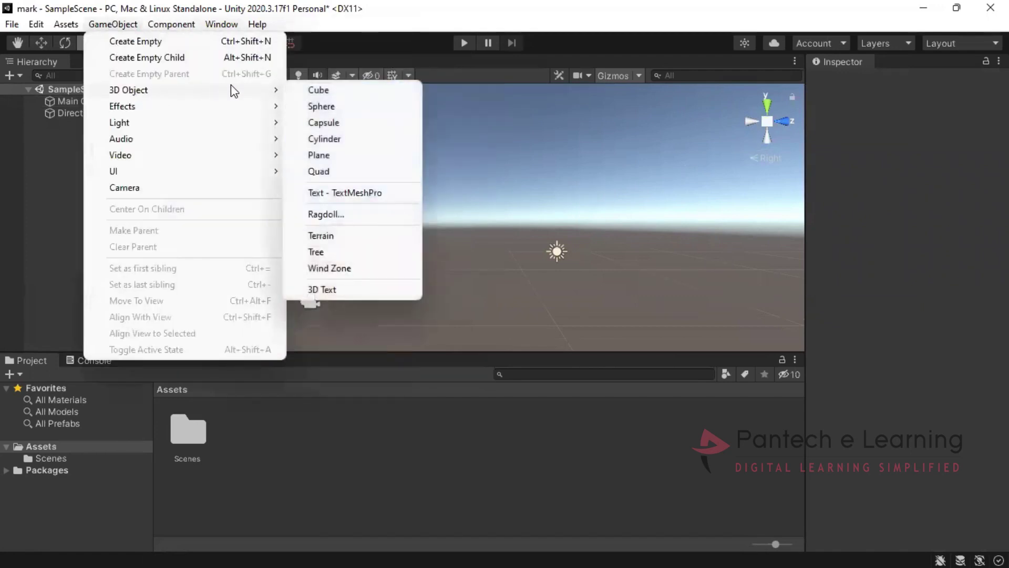
pyautogui.click(322, 123)
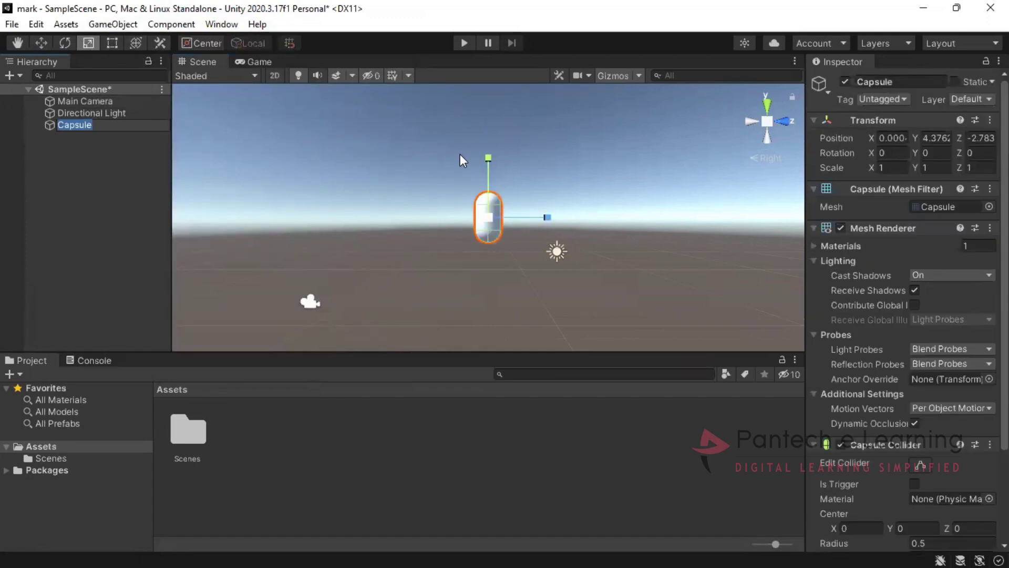
pyautogui.moveTo(488, 156); pyautogui.dragTo(491, 74)
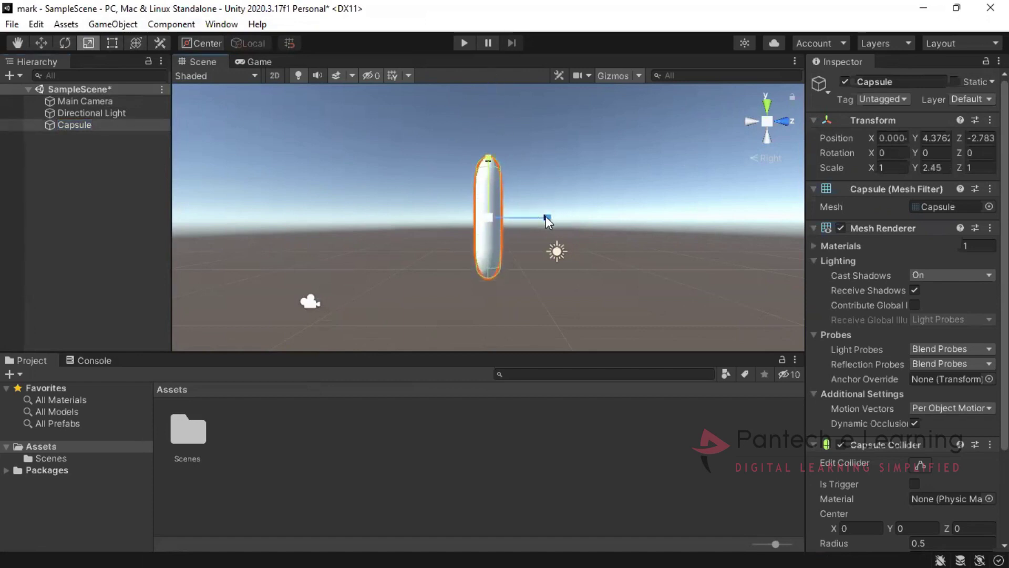
pyautogui.moveTo(545, 216); pyautogui.dragTo(710, 222)
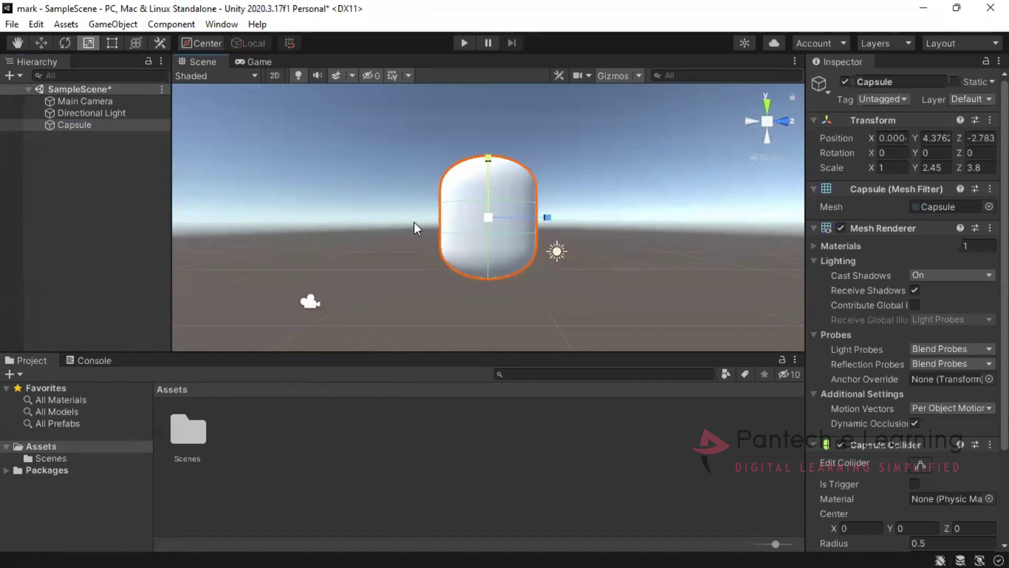
pyautogui.moveTo(488, 217); pyautogui.dragTo(568, 245)
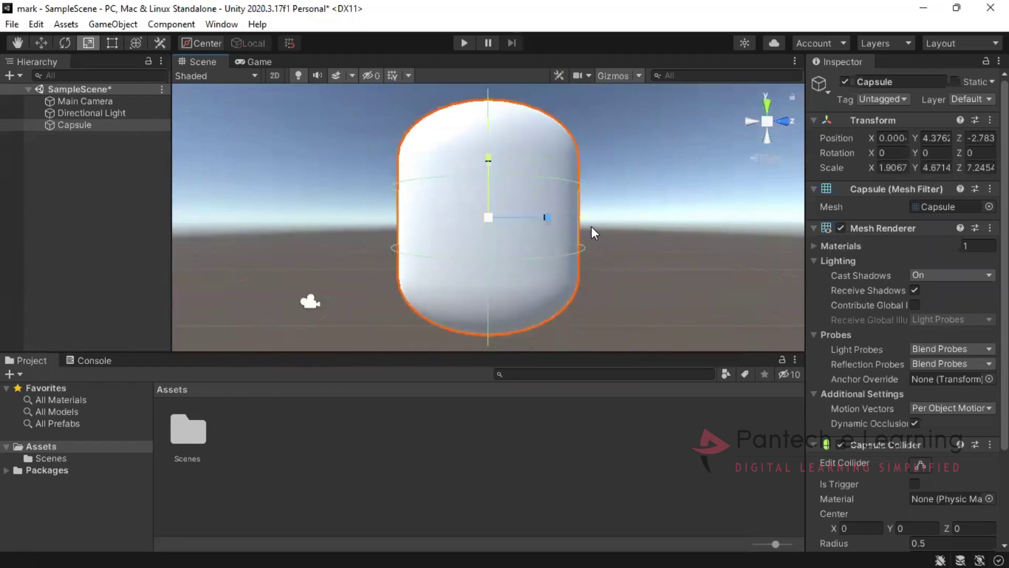
pyautogui.press('Delete')
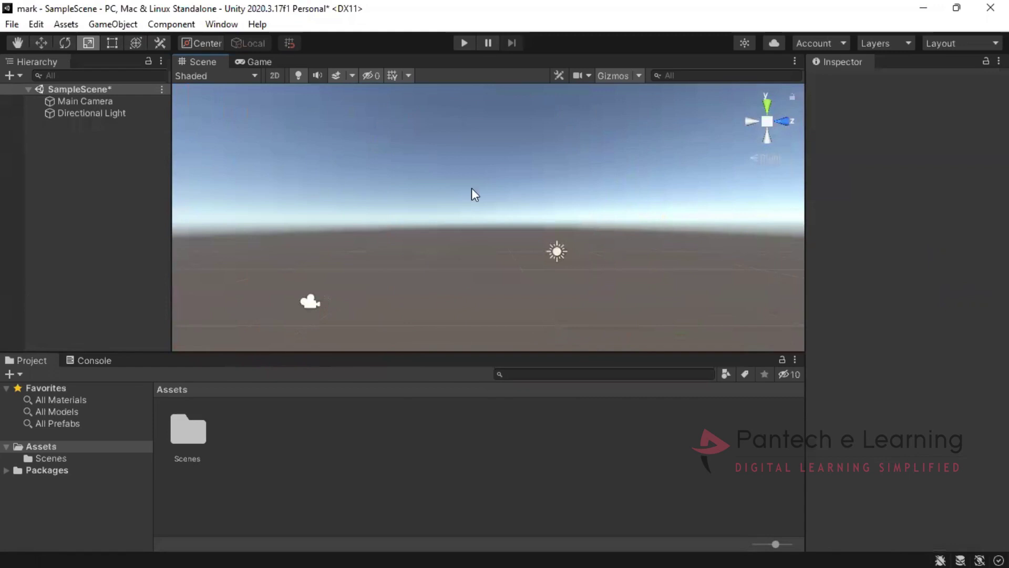
pyautogui.click(105, 48)
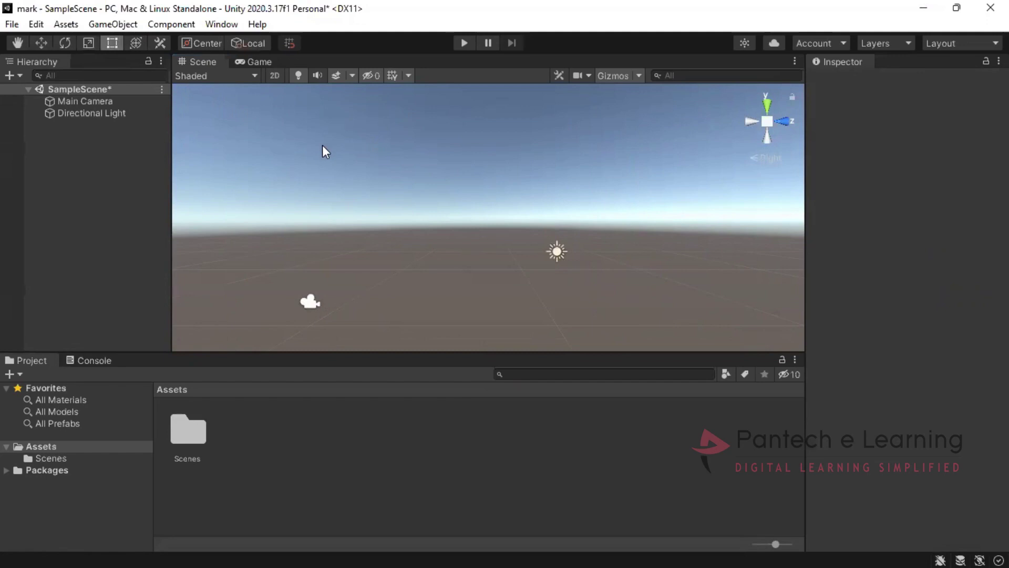
pyautogui.moveTo(322, 146); pyautogui.dragTo(499, 247)
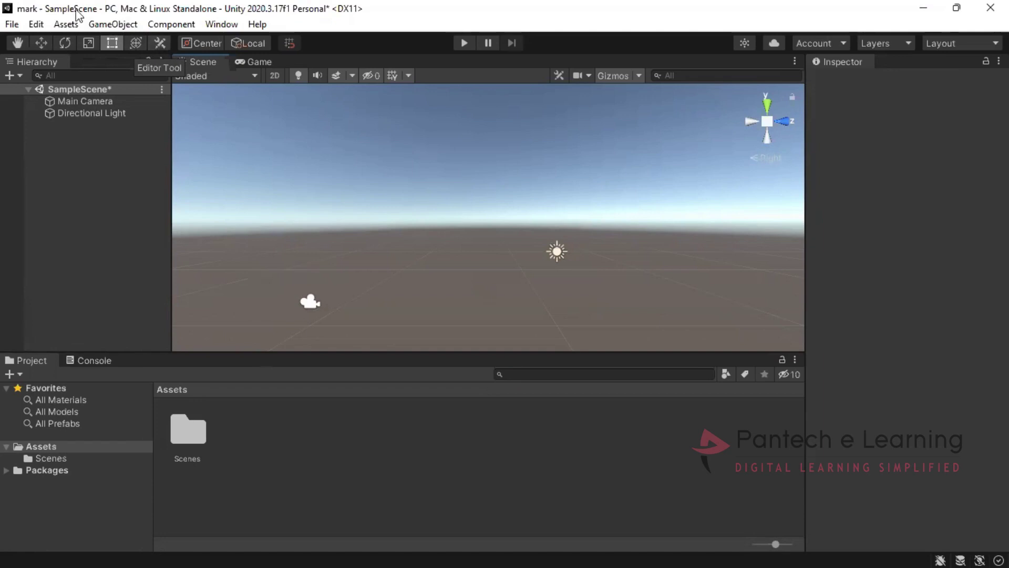
# - Move the Main Camera to about -8.13, 5.99, -17.85, then open the File menu
pyautogui.click(43, 44)
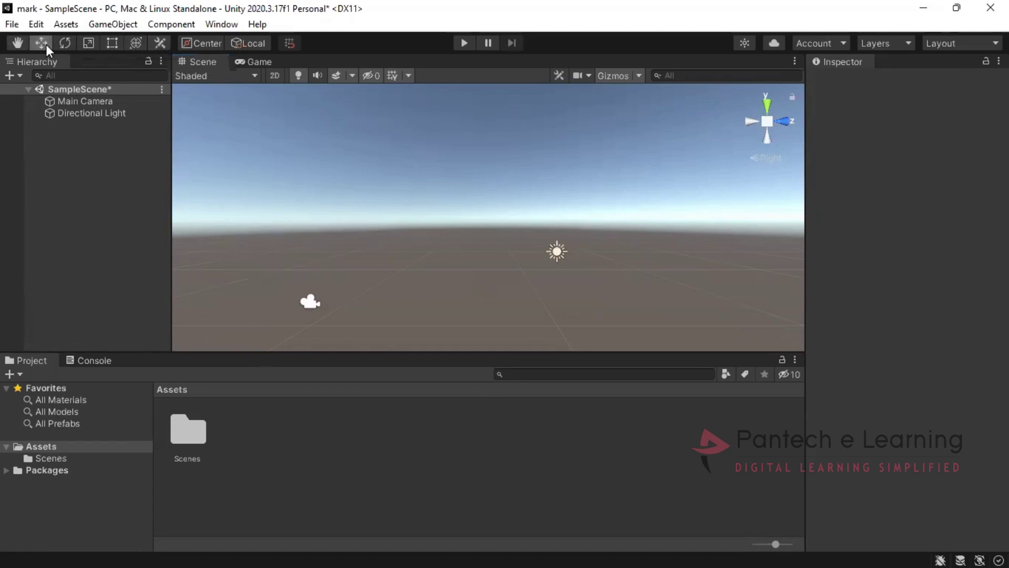
pyautogui.click(310, 302)
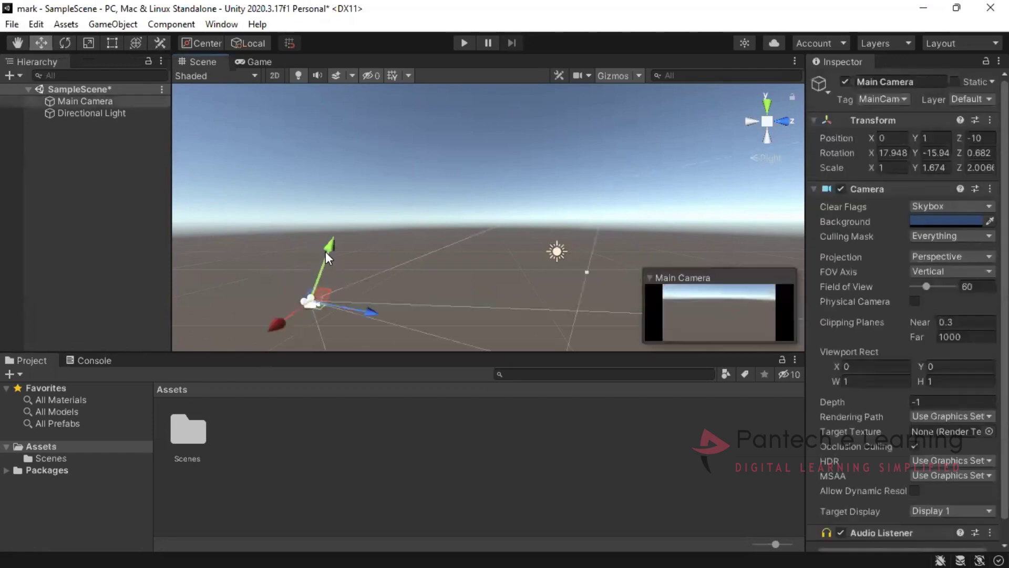
pyautogui.moveTo(311, 301); pyautogui.dragTo(189, 321)
pyautogui.moveTo(268, 300); pyautogui.dragTo(530, 324)
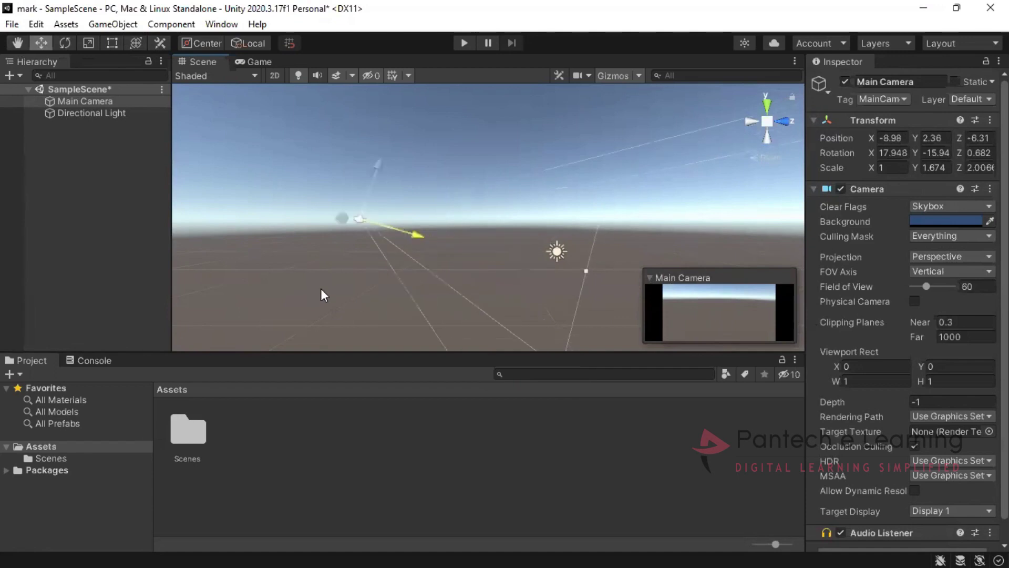
pyautogui.moveTo(309, 291); pyautogui.dragTo(238, 241)
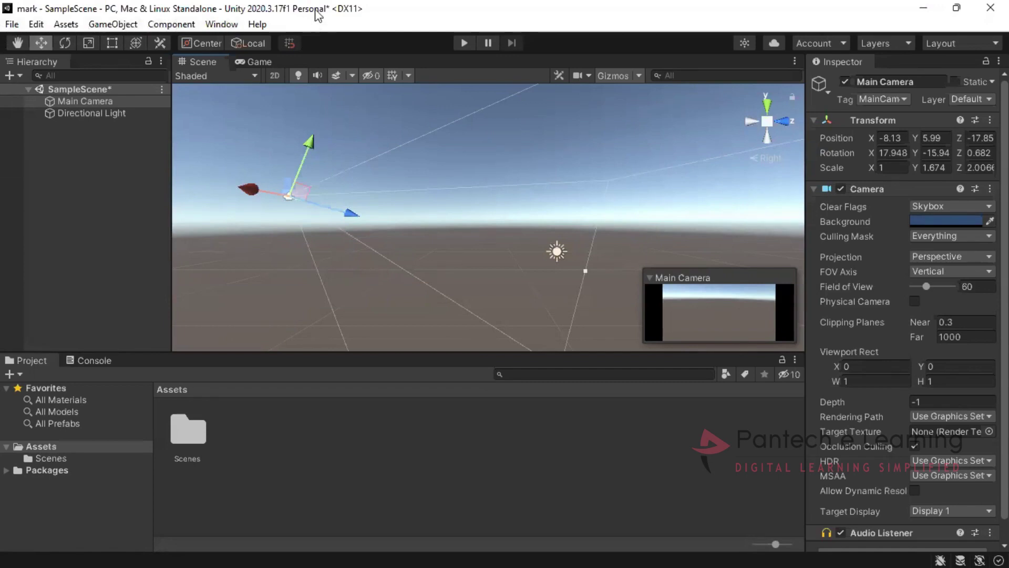
pyautogui.click(12, 24)
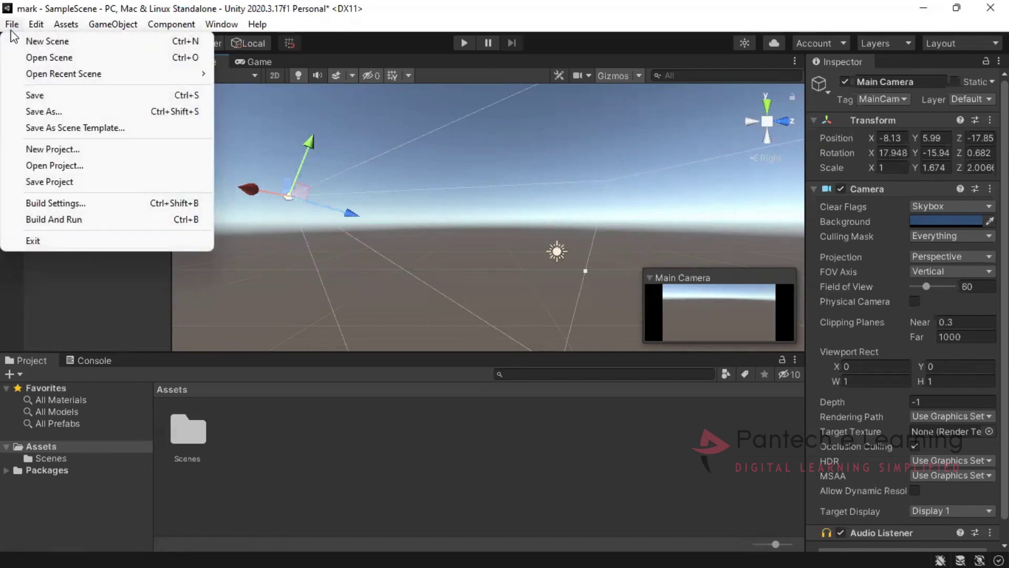
# - Open Build Settings and keep the Standalone target at Windows with x86_64 architecture
pyautogui.click(39, 205)
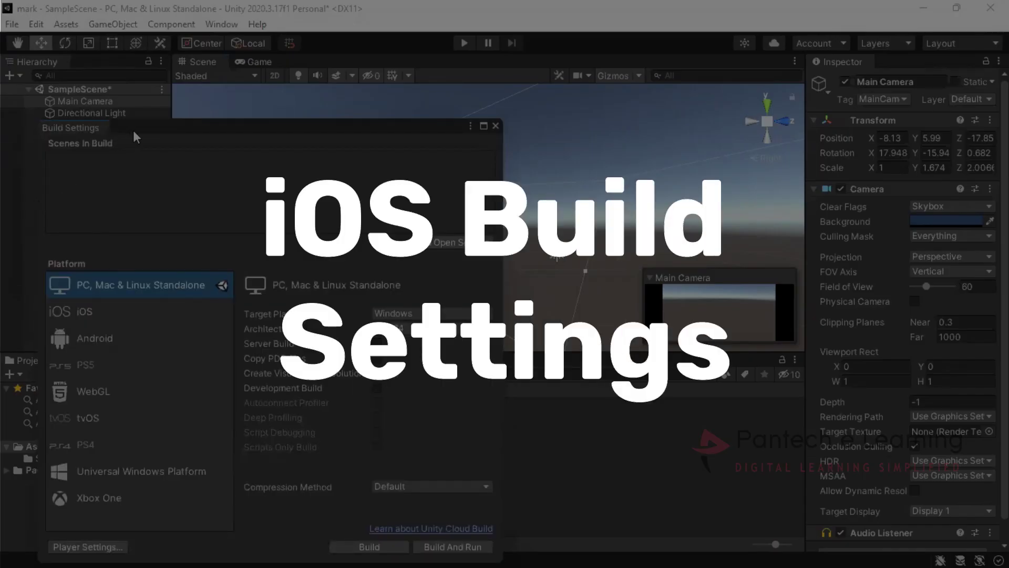
pyautogui.moveTo(154, 131); pyautogui.dragTo(440, 138)
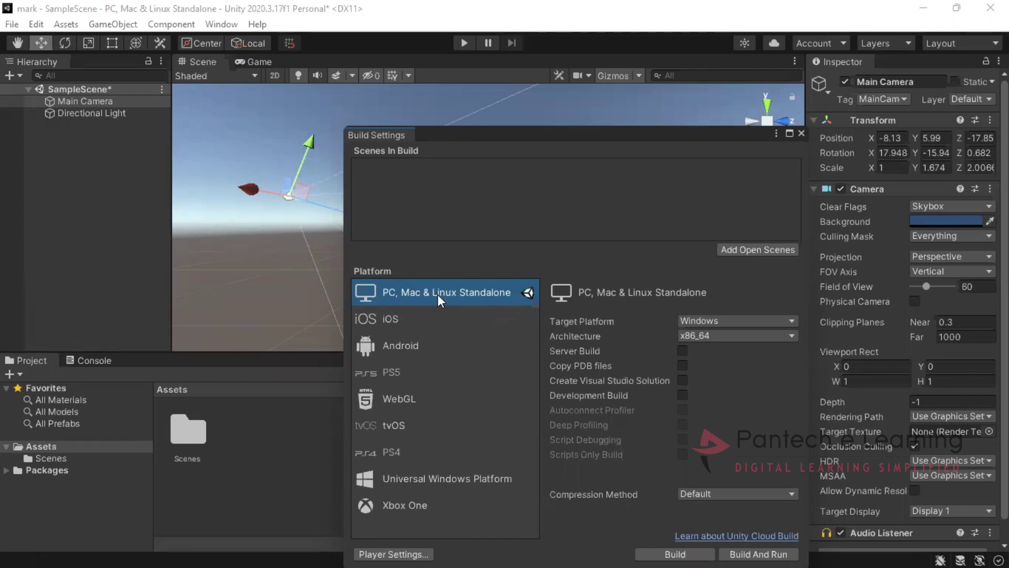
pyautogui.click(752, 323)
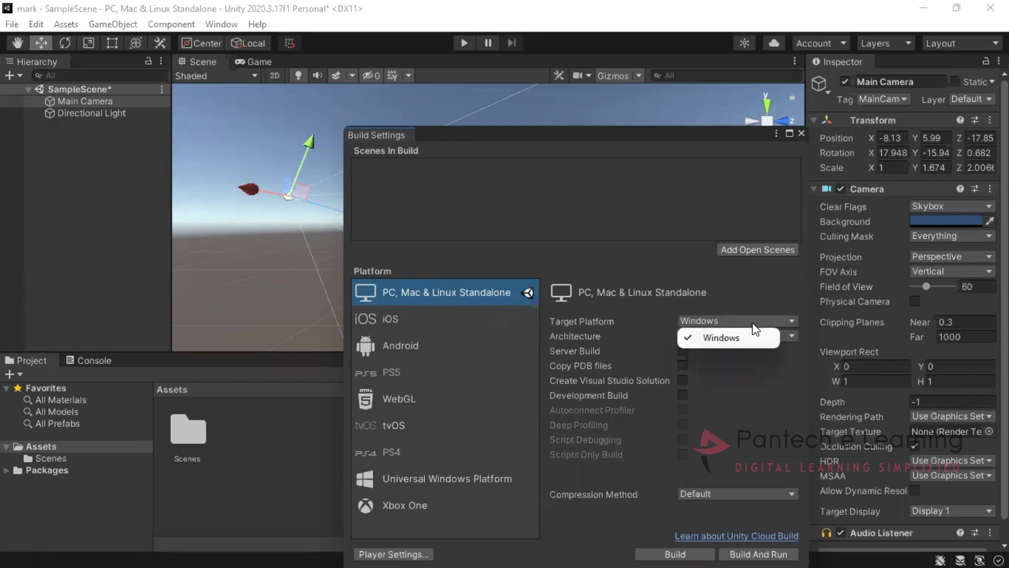
pyautogui.click(751, 342)
pyautogui.click(762, 335)
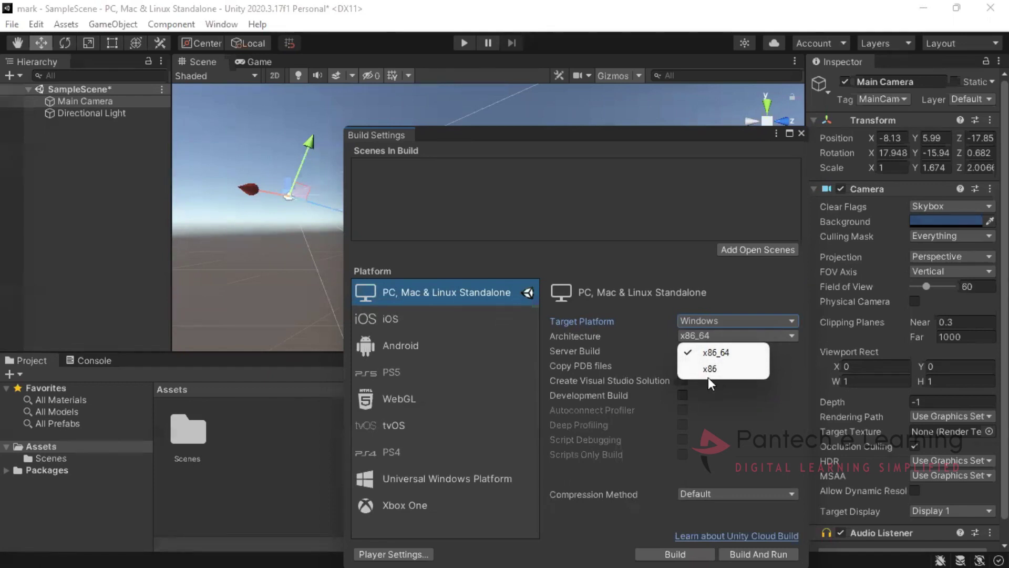
pyautogui.click(709, 350)
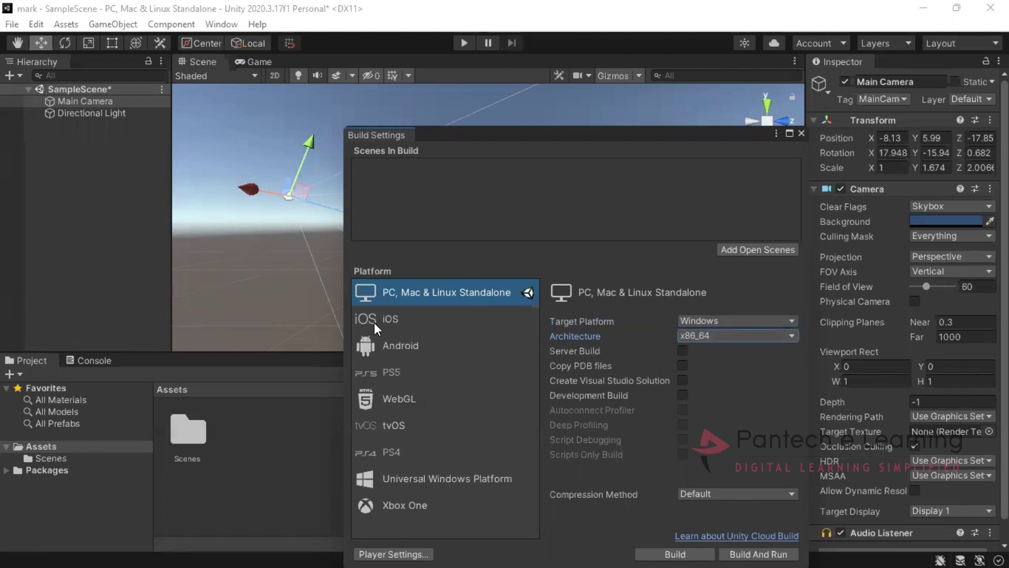
# - Switch the build platform to iOS and keep the Xcode run configuration at Release
pyautogui.click(388, 316)
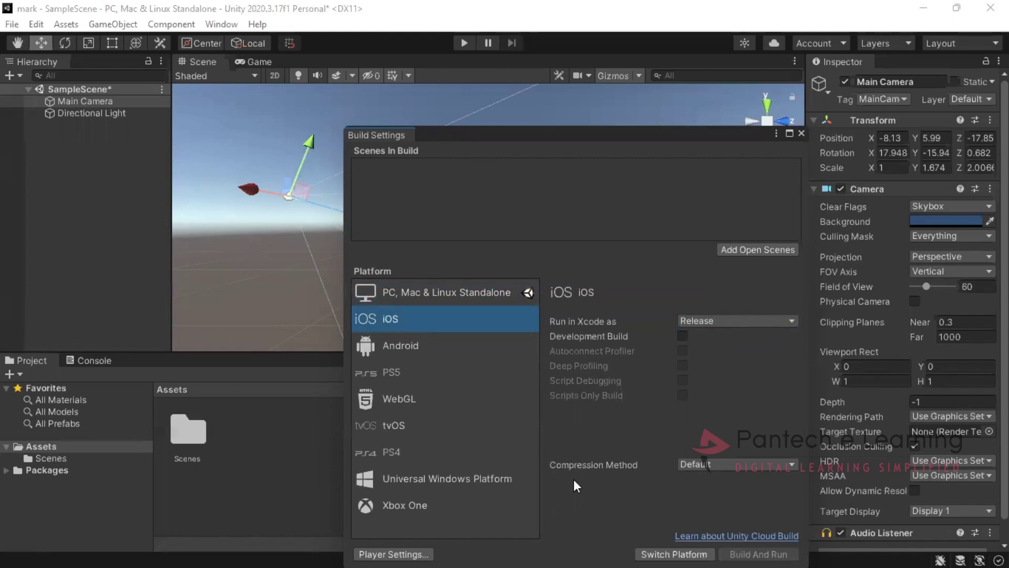
pyautogui.click(721, 547)
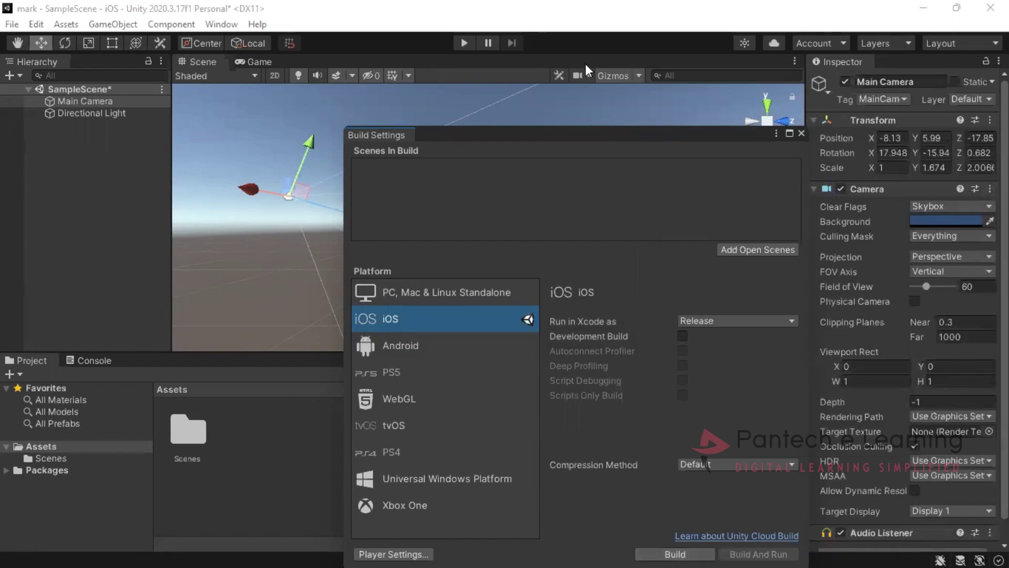
pyautogui.click(749, 319)
pyautogui.click(678, 384)
# - Leave Development Build off and Compression at Default, preview Android, then return to iOS
pyautogui.click(682, 335)
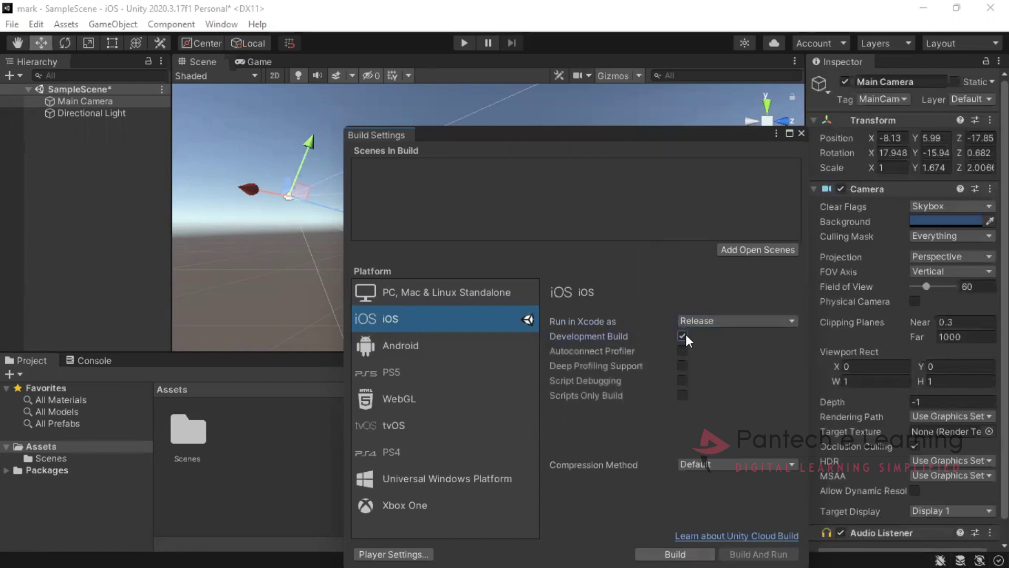
pyautogui.click(683, 335)
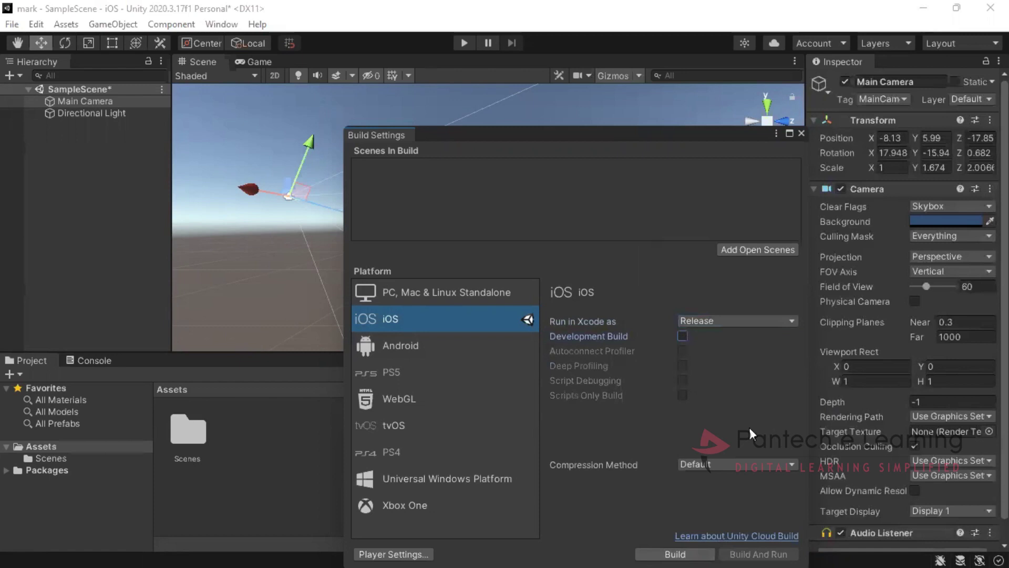
pyautogui.click(751, 462)
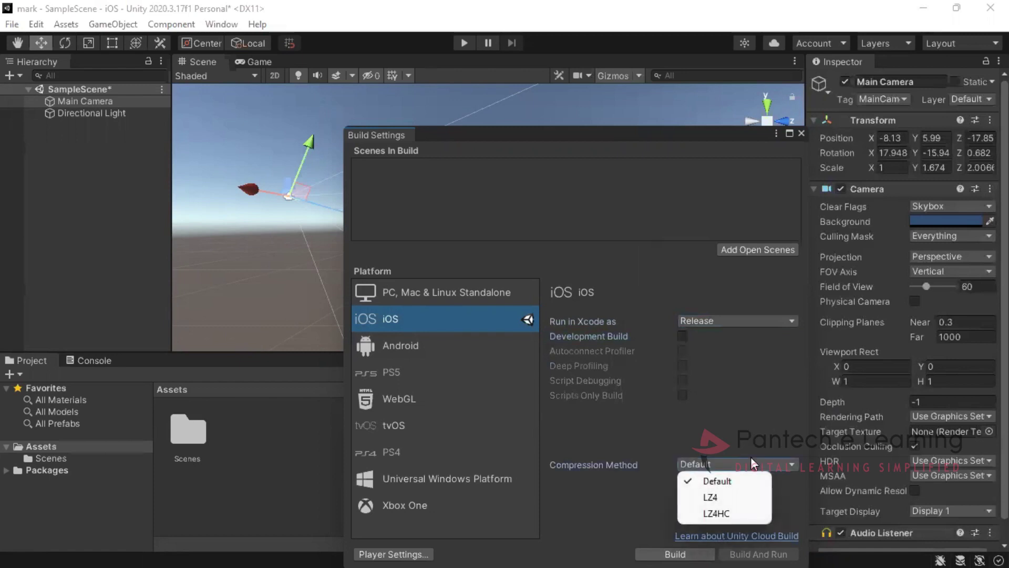
pyautogui.click(749, 393)
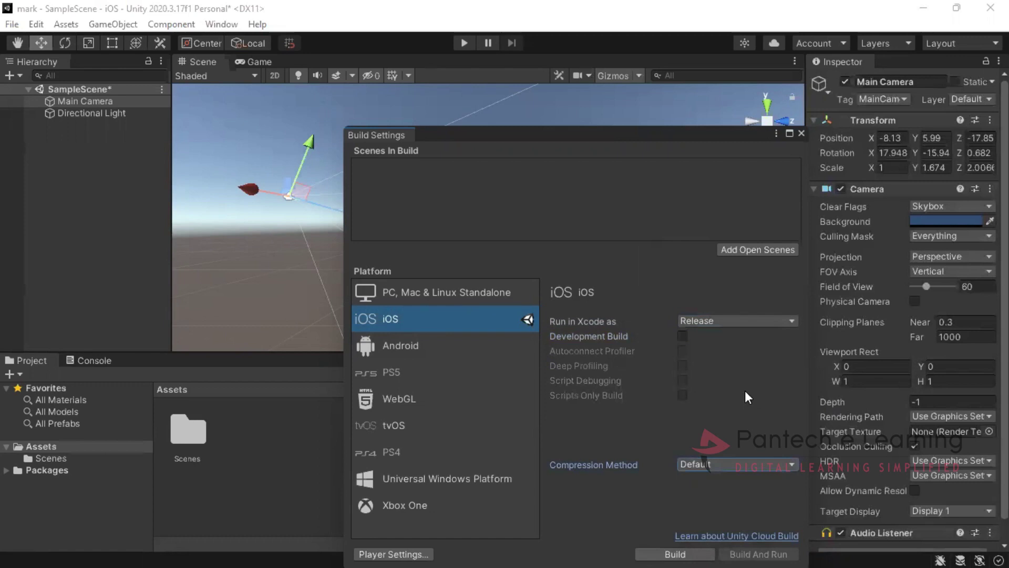
pyautogui.click(392, 351)
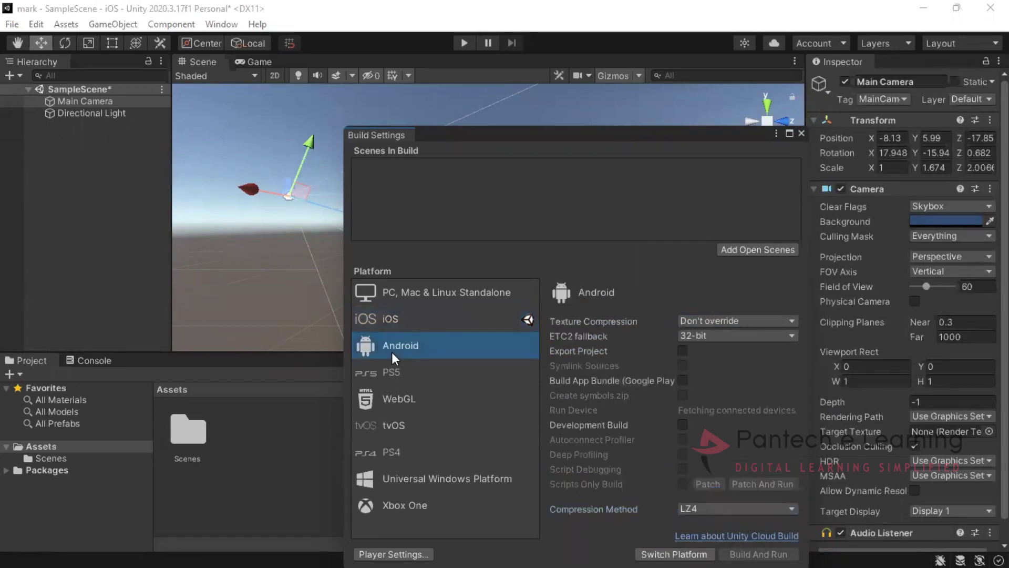
pyautogui.click(409, 322)
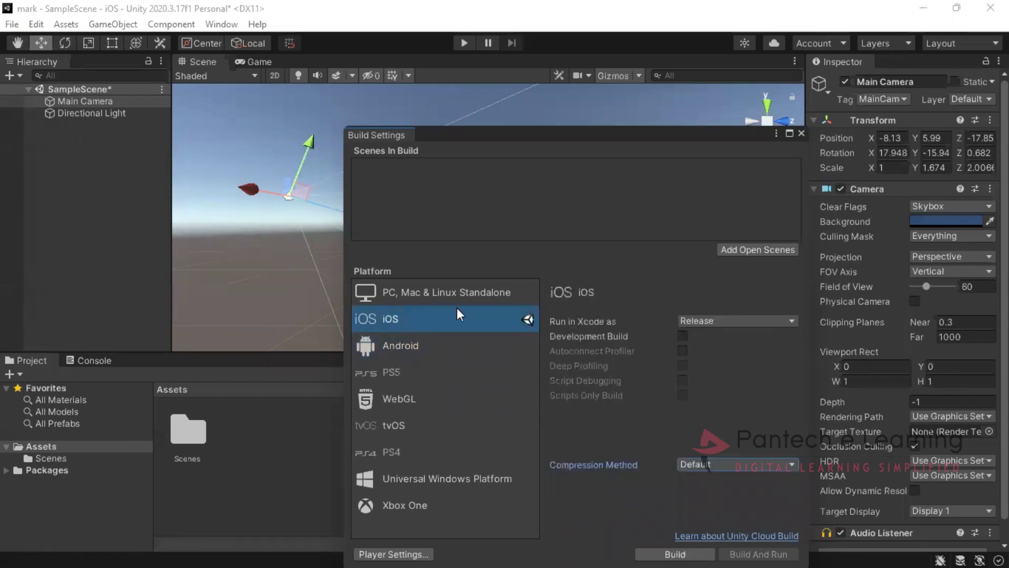
pyautogui.moveTo(551, 136); pyautogui.dragTo(539, 53)
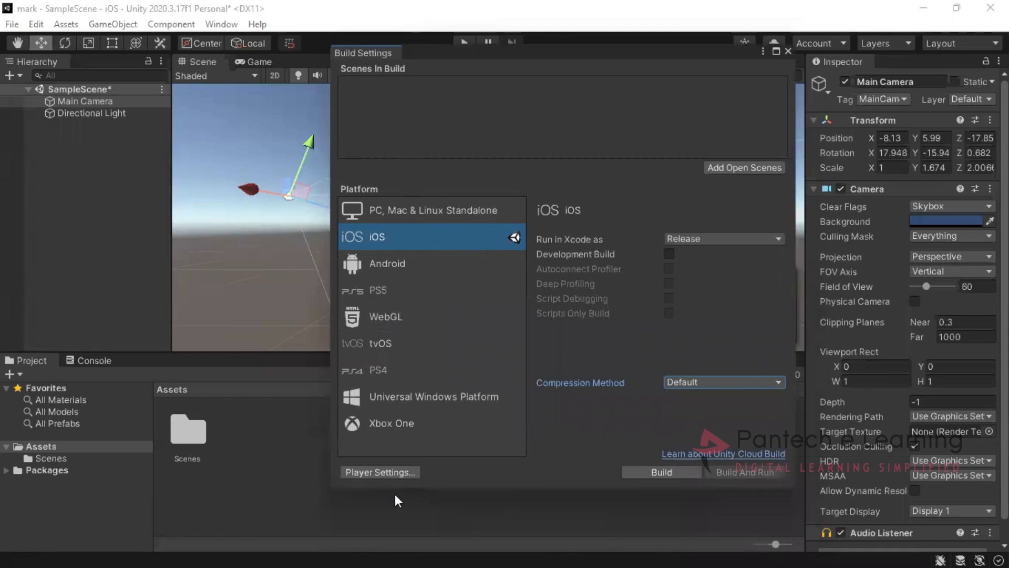
# - Open Player Settings full-screen and browse the iOS Application icon slots for iPhone
pyautogui.click(377, 472)
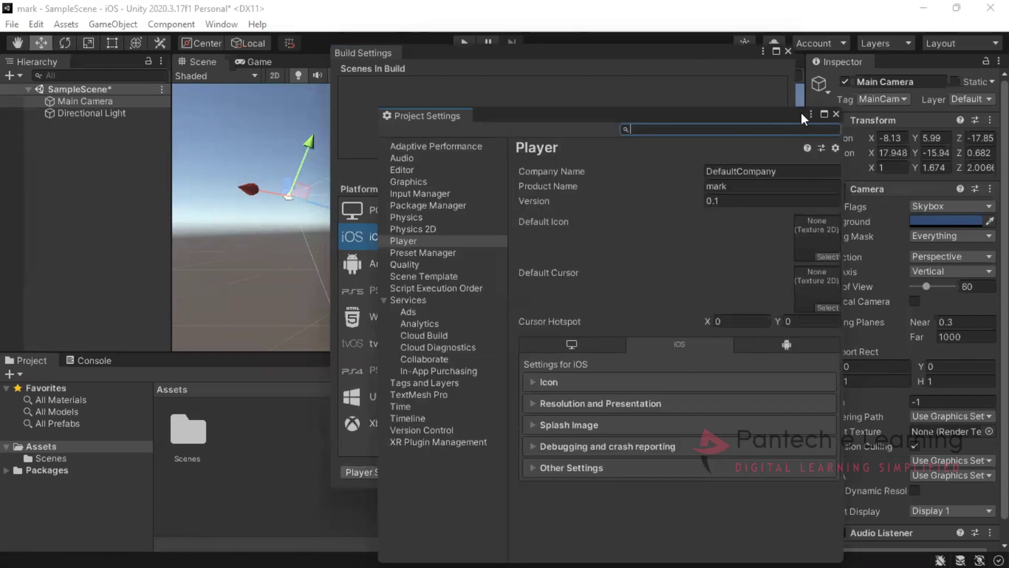
pyautogui.click(825, 115)
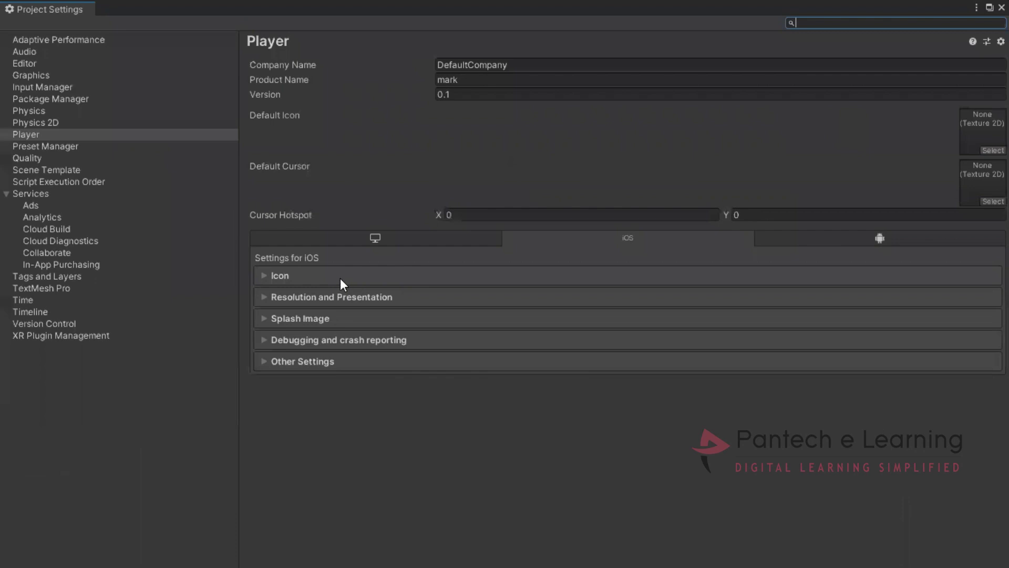
pyautogui.click(258, 280)
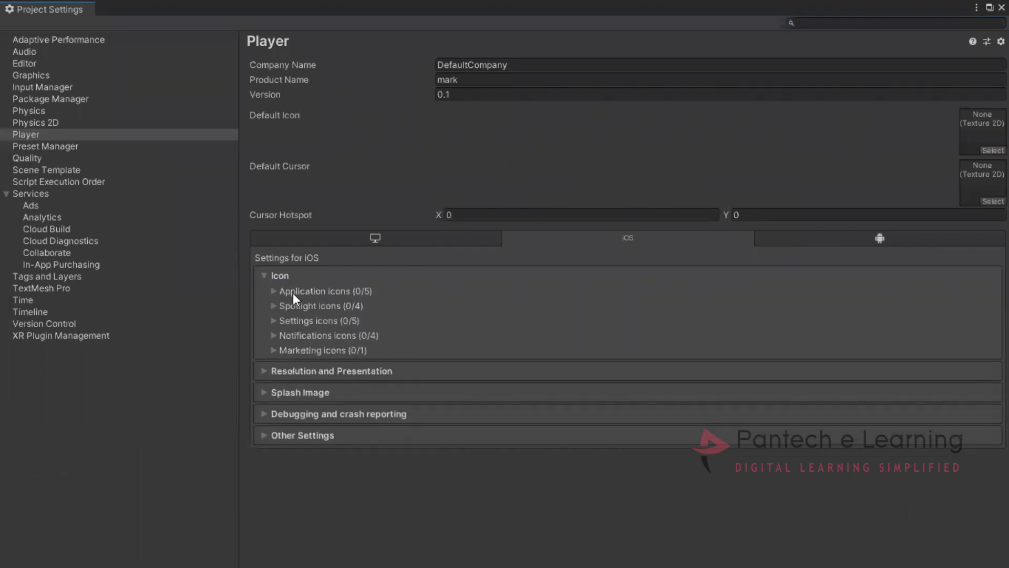
pyautogui.click(269, 293)
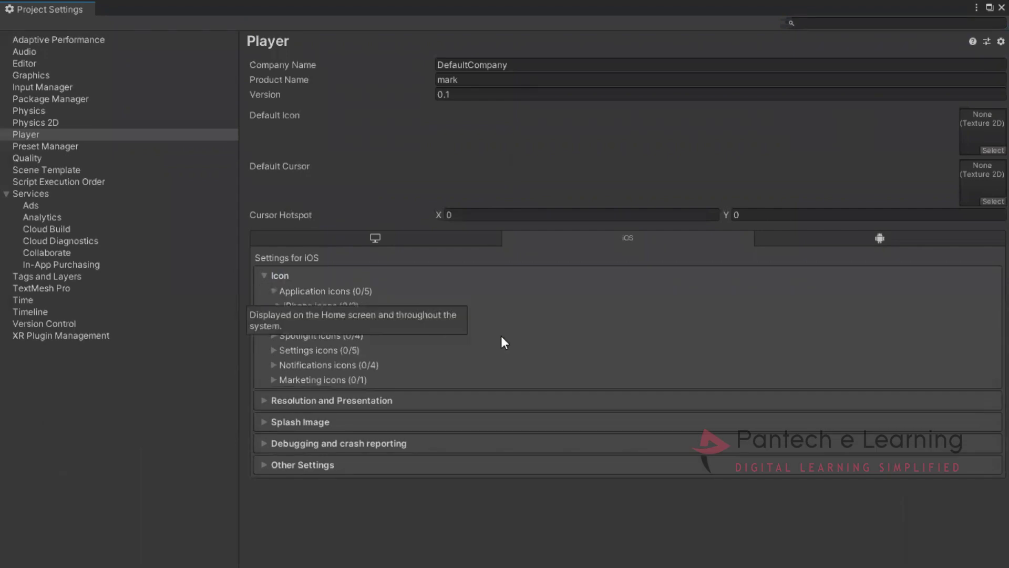
pyautogui.click(278, 306)
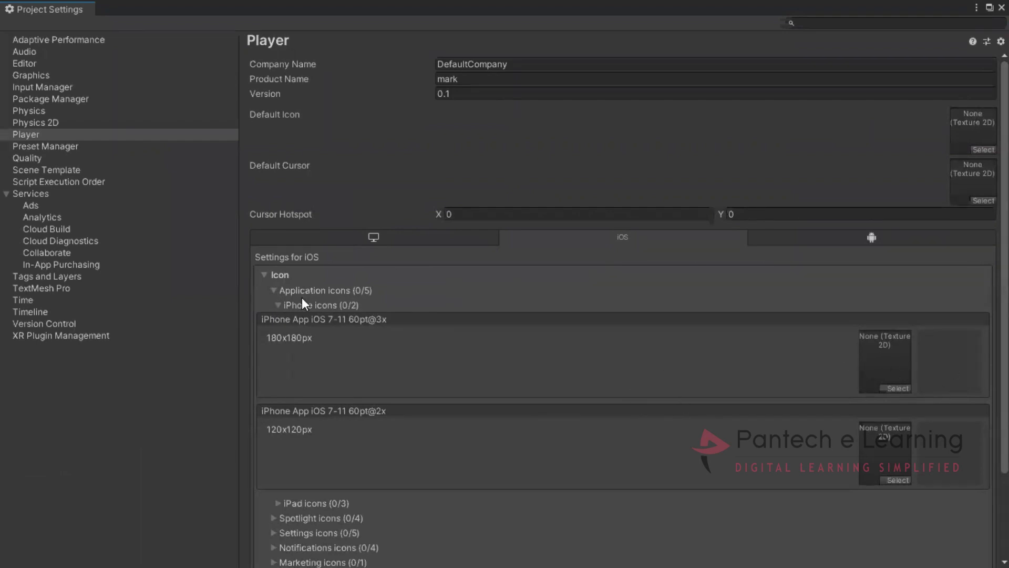
pyautogui.click(276, 305)
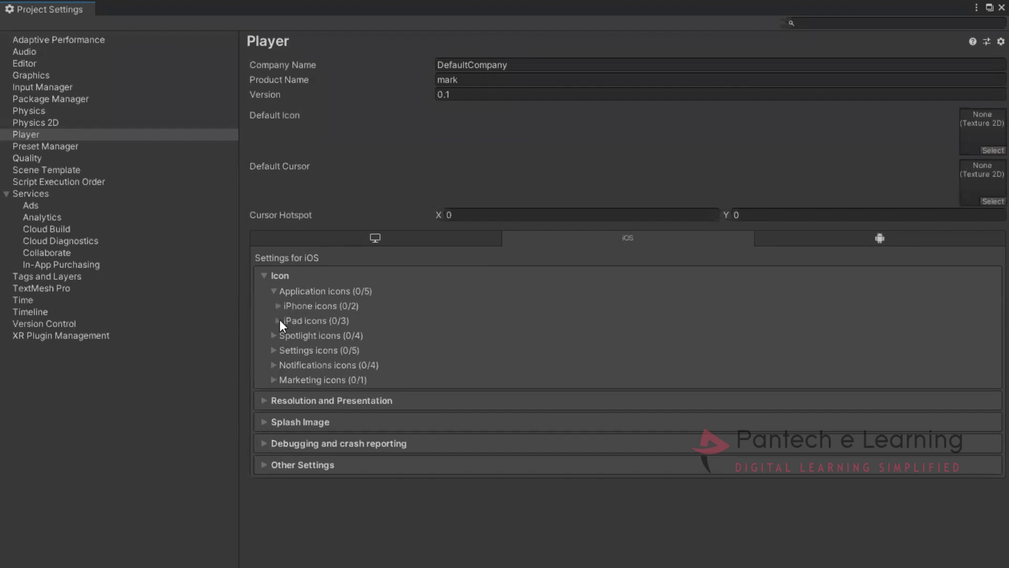
# - Expand and collapse the Spotlight and Settings icon groups, viewing the iPhone Settings slots
pyautogui.click(272, 334)
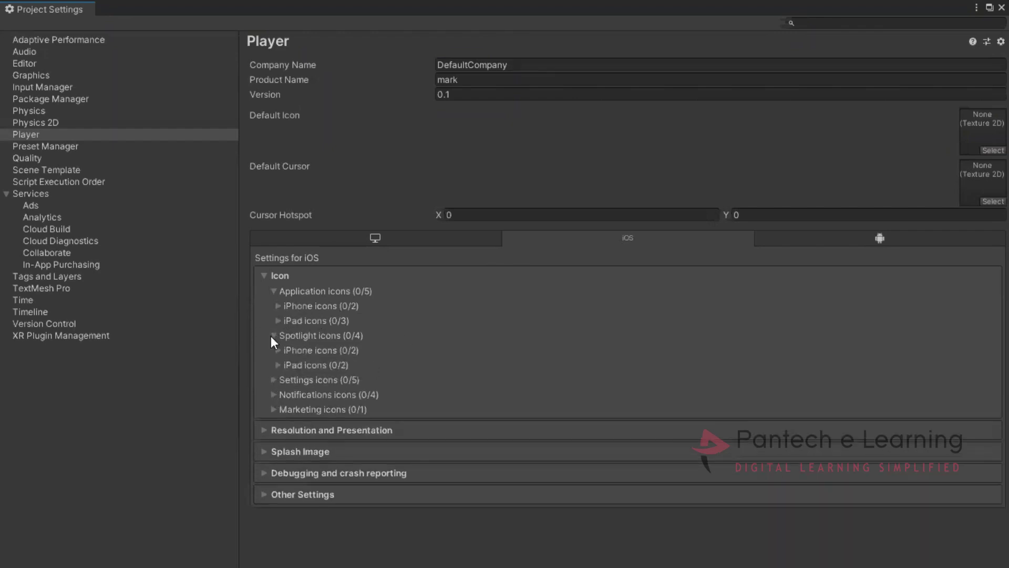
pyautogui.click(272, 335)
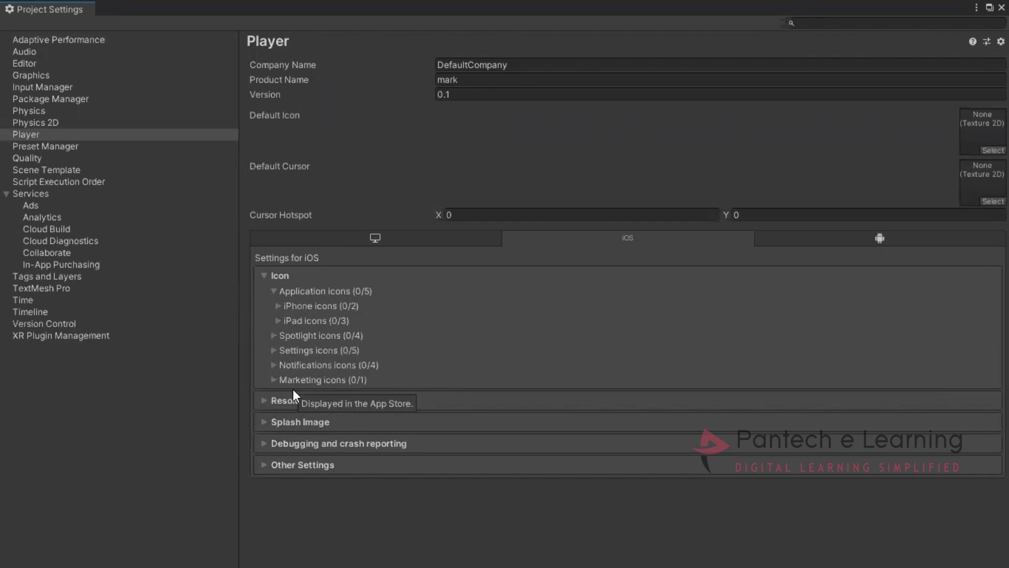
pyautogui.click(279, 348)
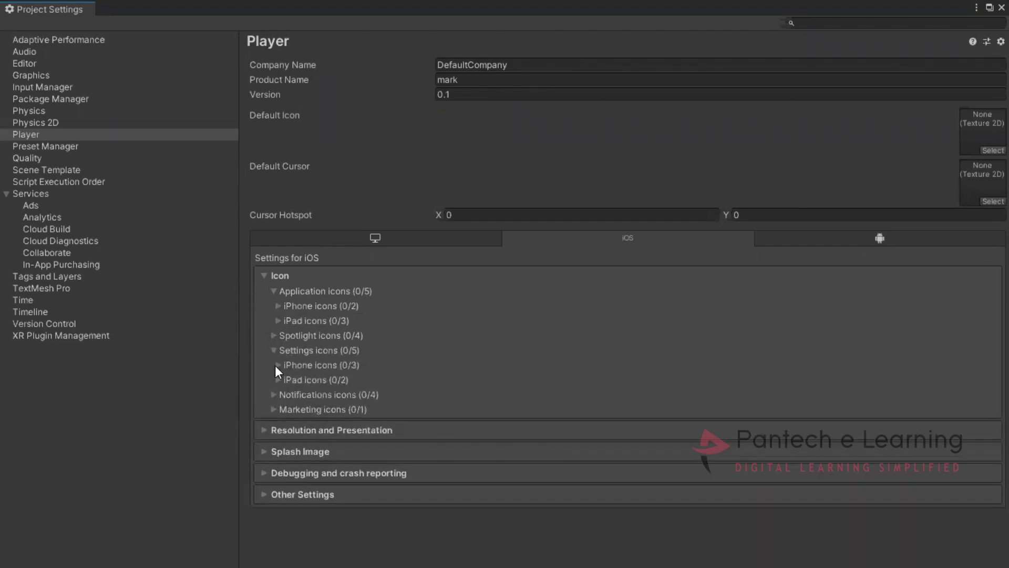
pyautogui.click(277, 365)
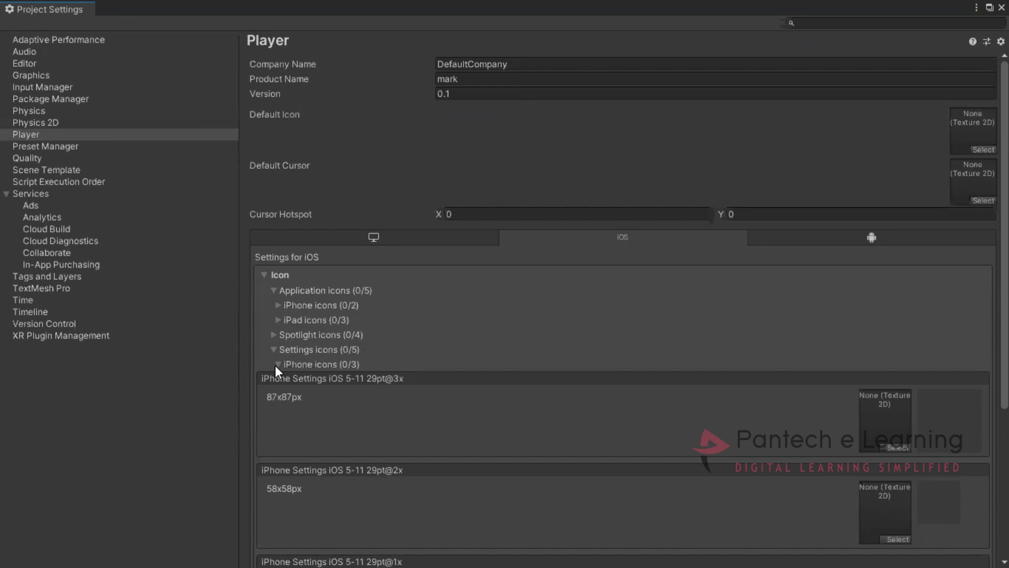
pyautogui.click(275, 365)
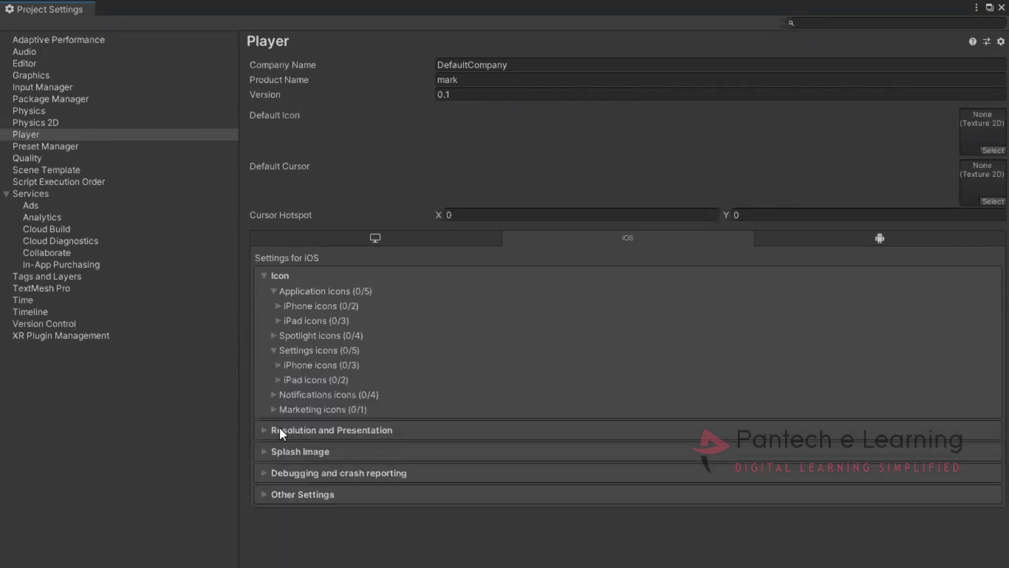
# - Collapse Icon, then browse and close the Resolution and Presentation and Debugging foldouts
pyautogui.click(263, 276)
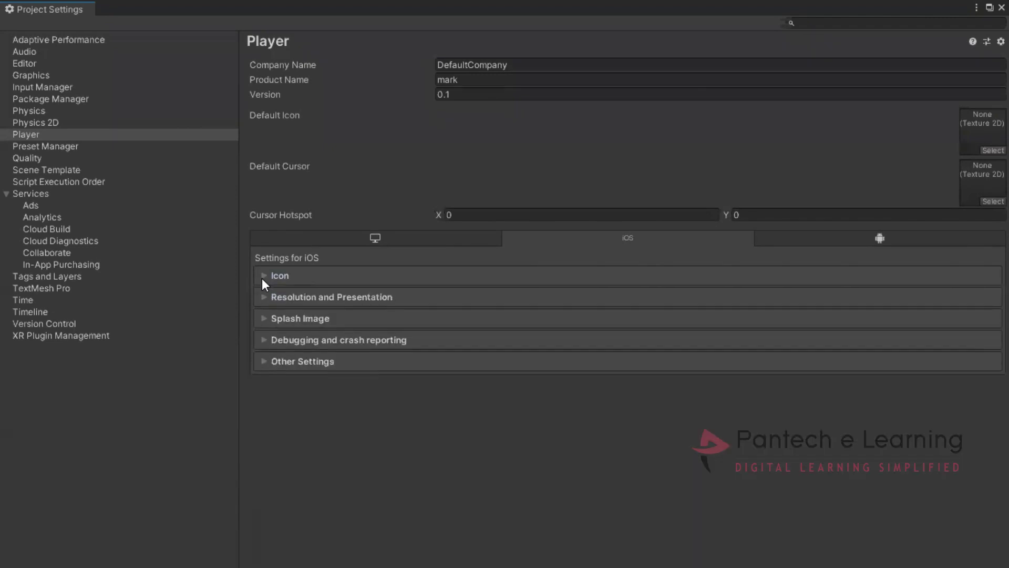
pyautogui.click(264, 297)
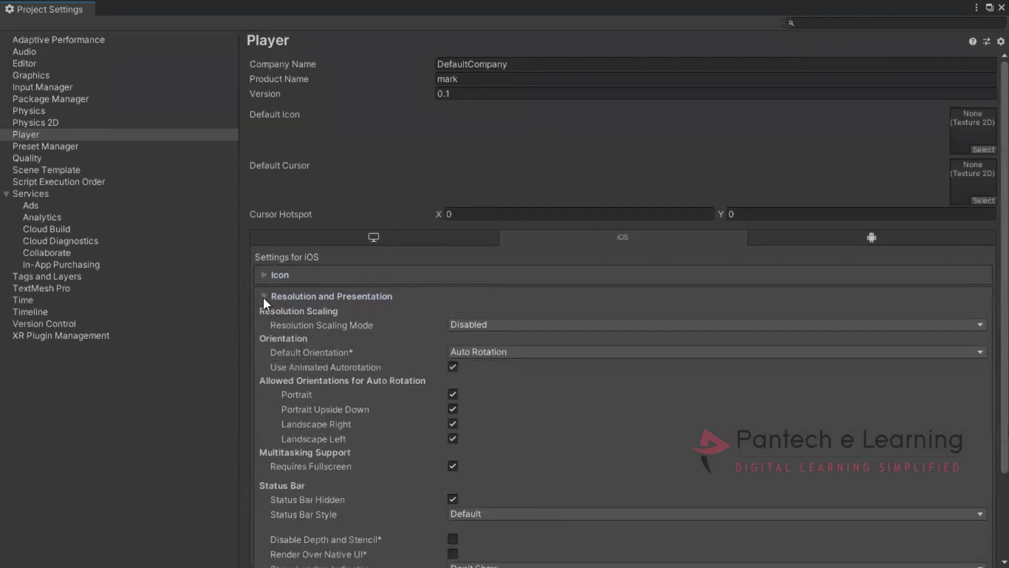
pyautogui.scroll(-5, 402, 367)
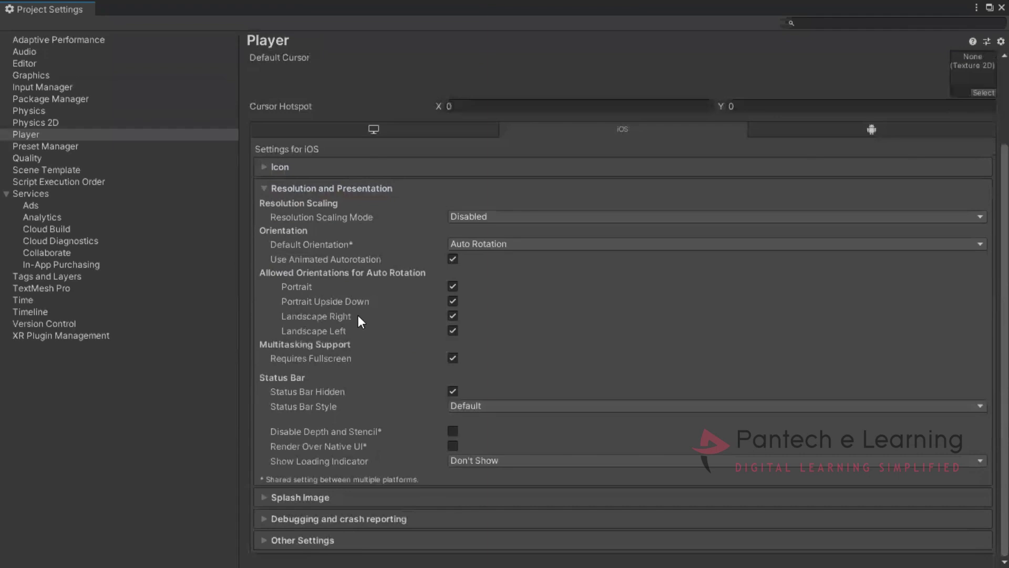
pyautogui.scroll(4, 320, 278)
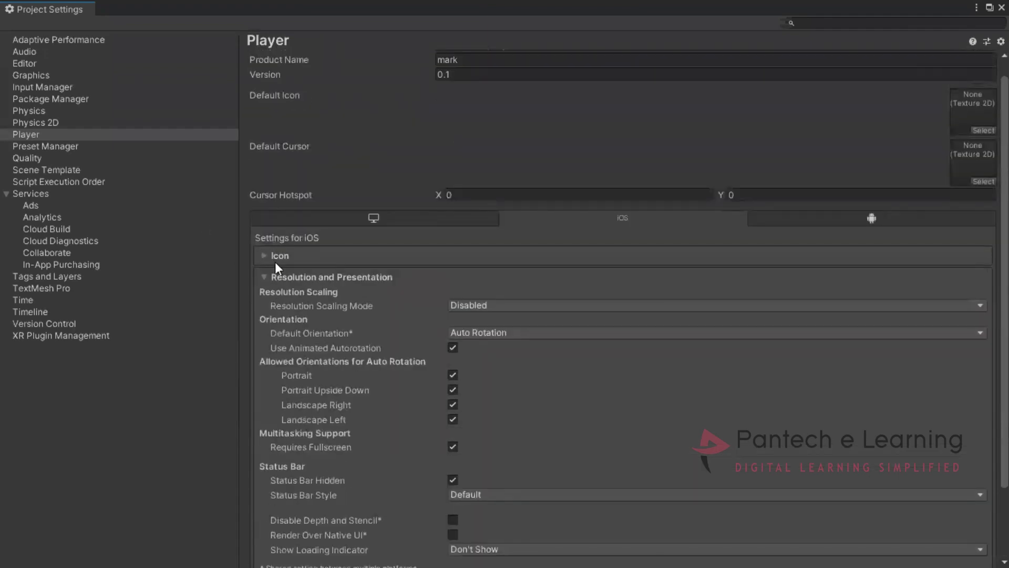
pyautogui.click(269, 277)
pyautogui.click(262, 340)
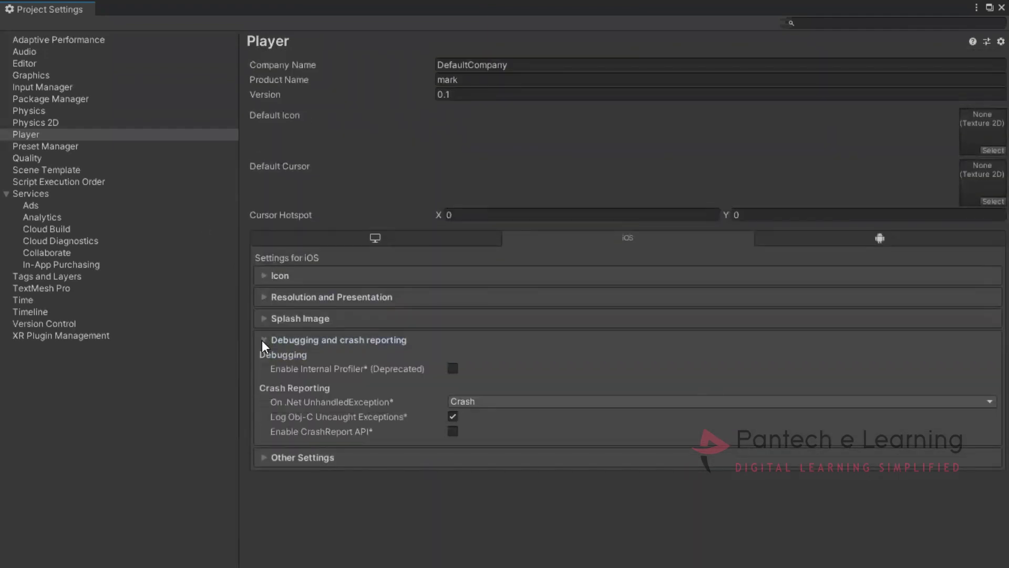
pyautogui.click(262, 339)
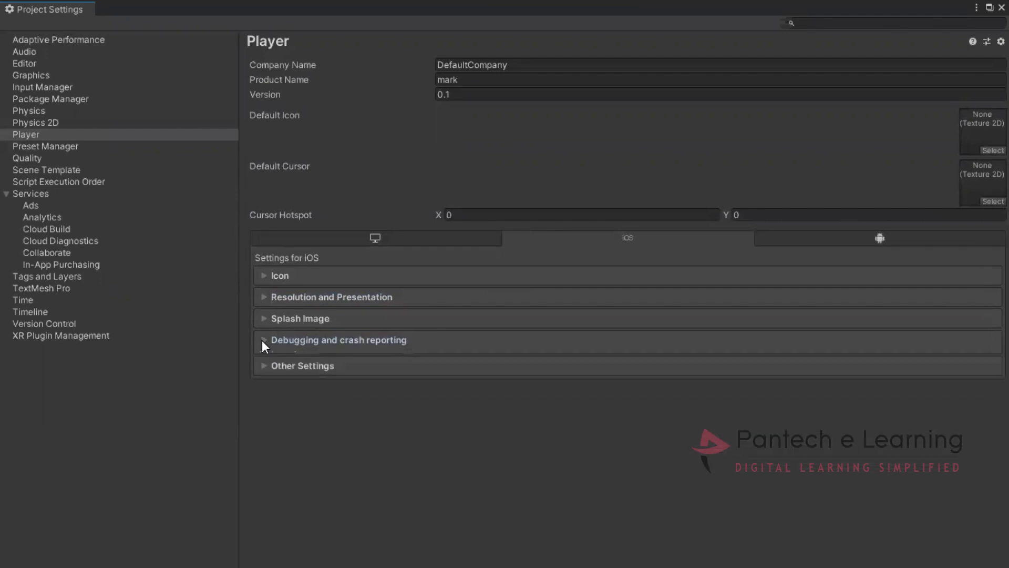
# - Expand iOS Other Settings, scroll down, and show the Api Compatibility Level options
pyautogui.click(263, 361)
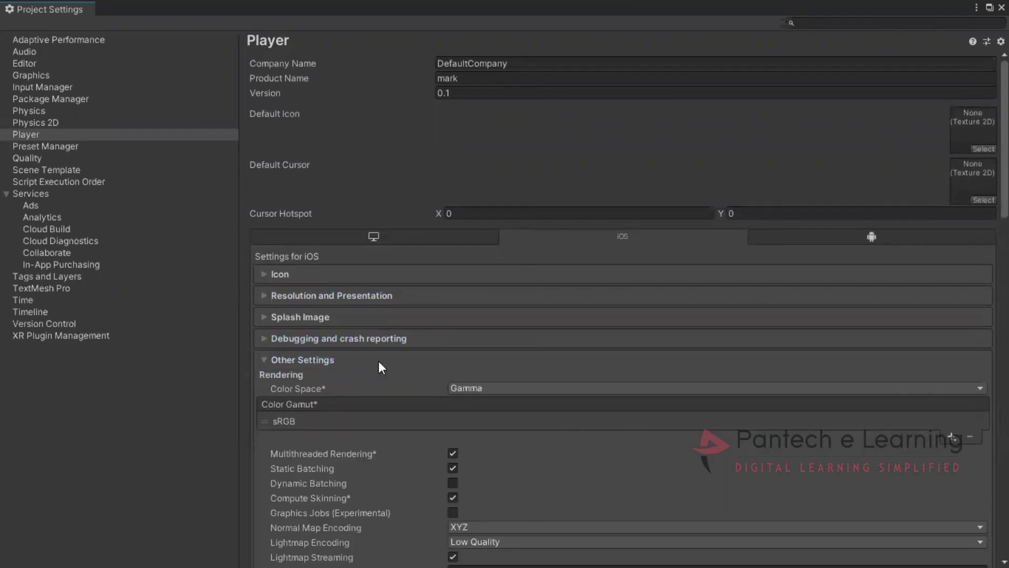
pyautogui.scroll(-5, 379, 360)
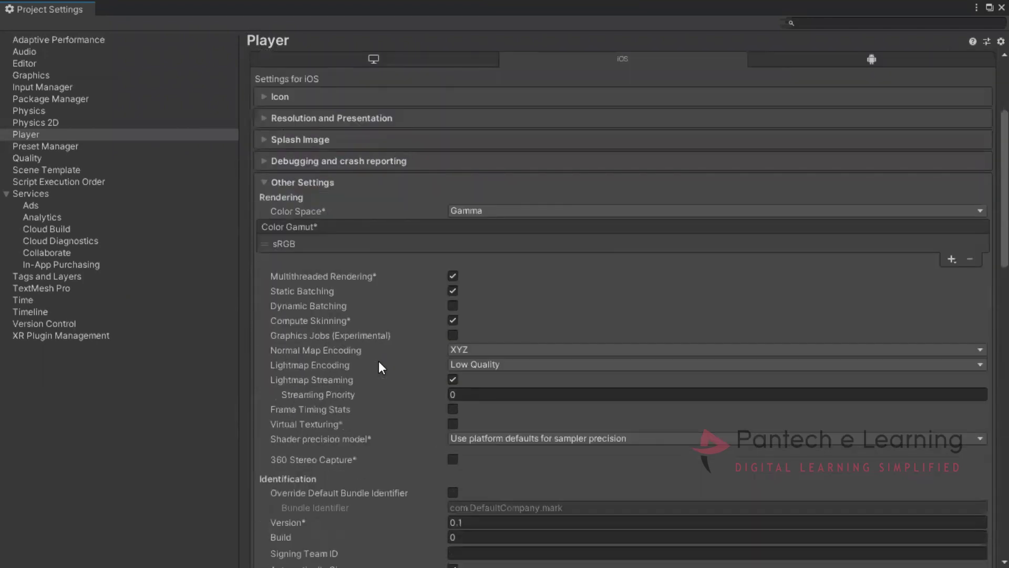
pyautogui.scroll(-3, 379, 363)
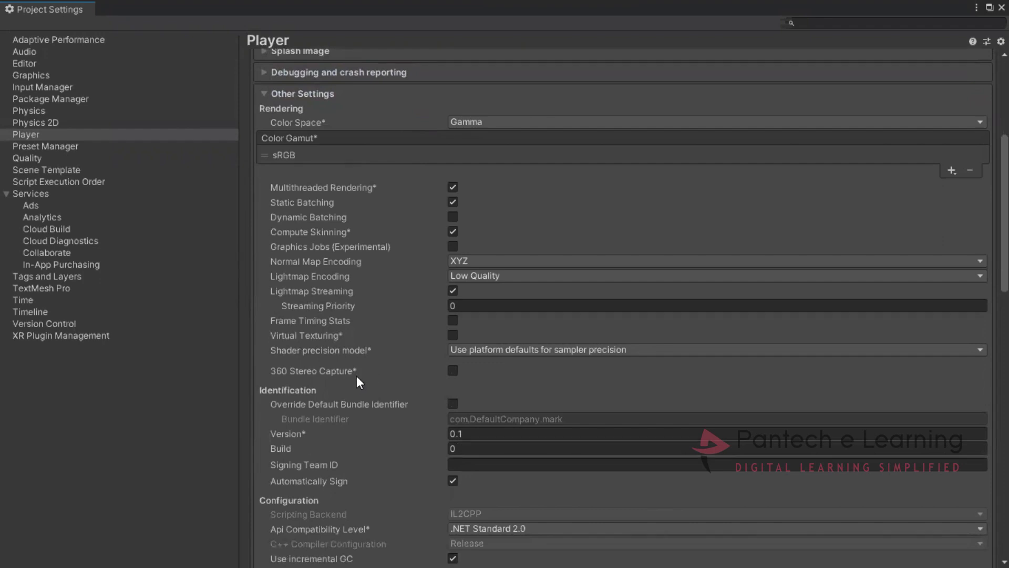
pyautogui.scroll(-3, 359, 382)
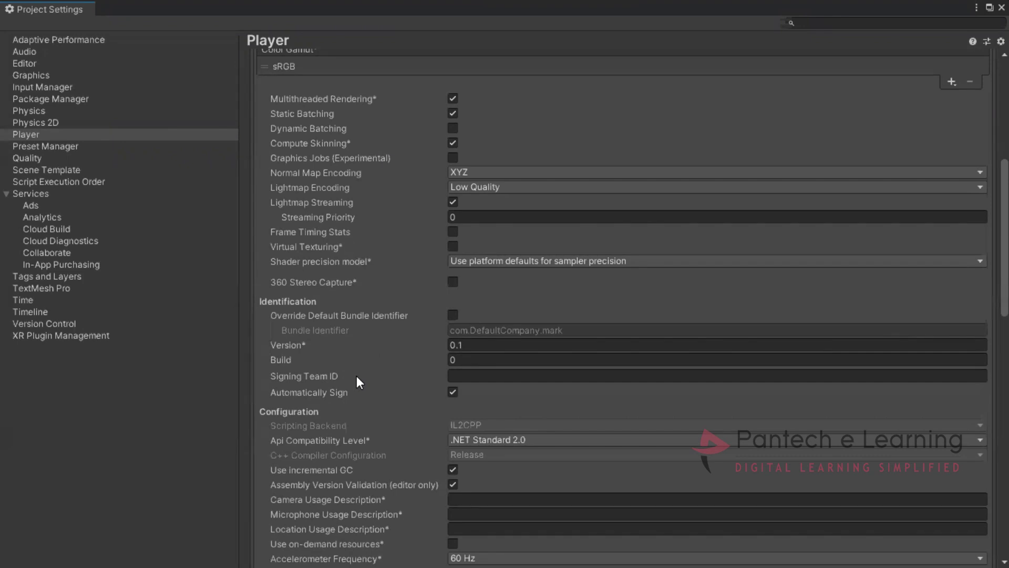
pyautogui.scroll(-3, 357, 376)
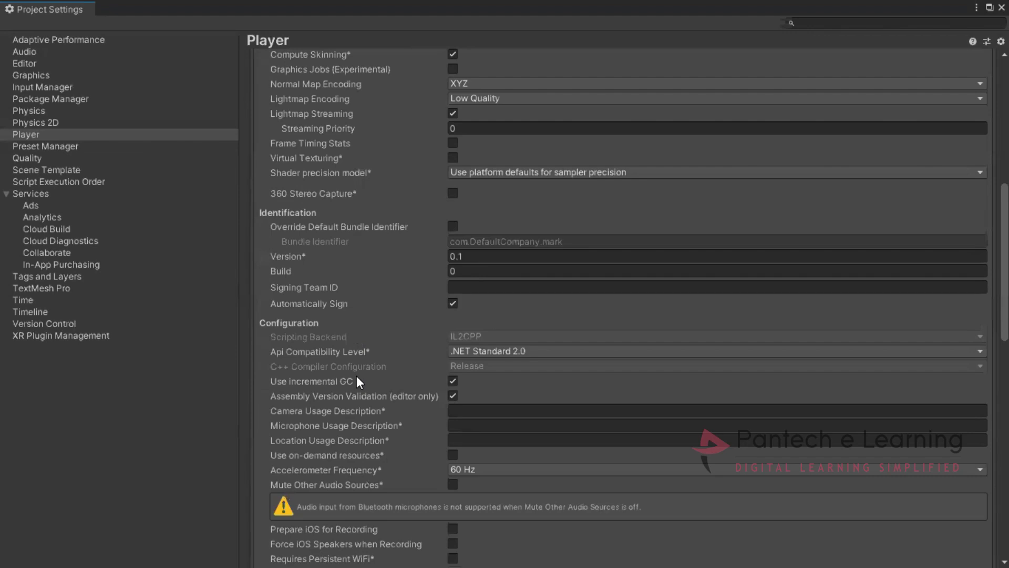
pyautogui.scroll(-3, 356, 380)
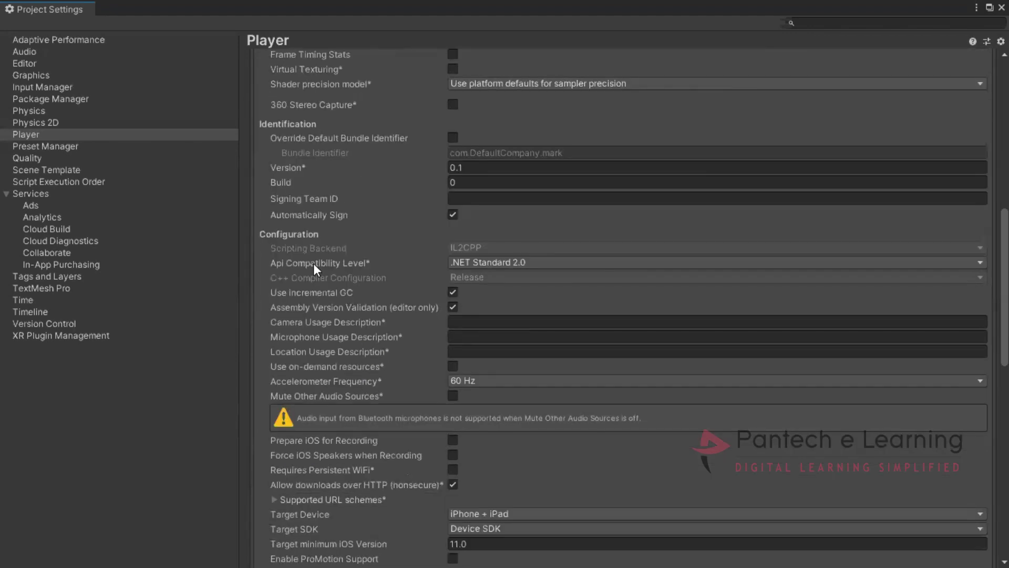
pyautogui.click(494, 263)
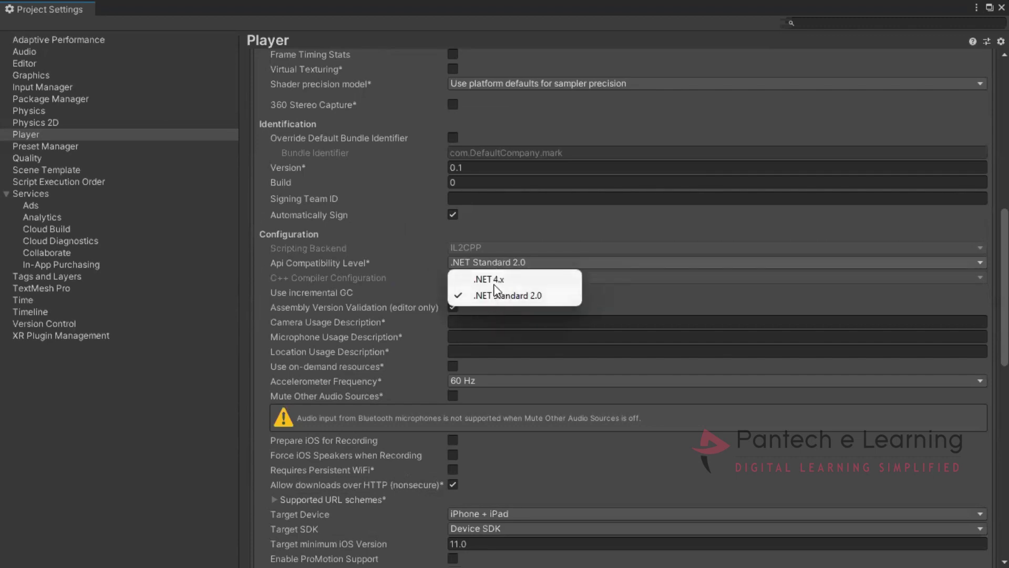
# - Keep Api Compatibility at .NET Standard 2.0 and Target Device at iPhone + iPad
pyautogui.click(480, 352)
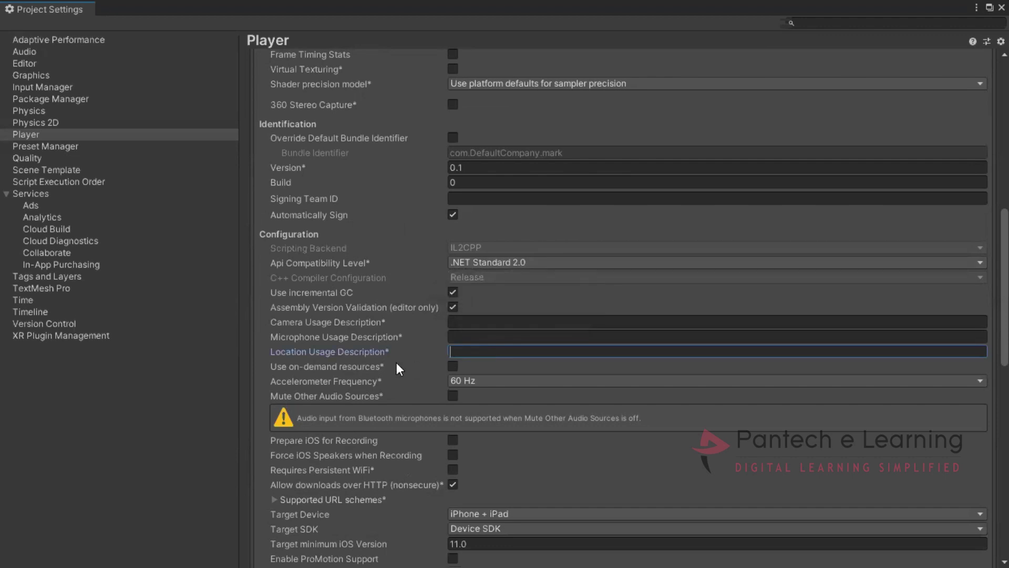
pyautogui.scroll(-5, 376, 432)
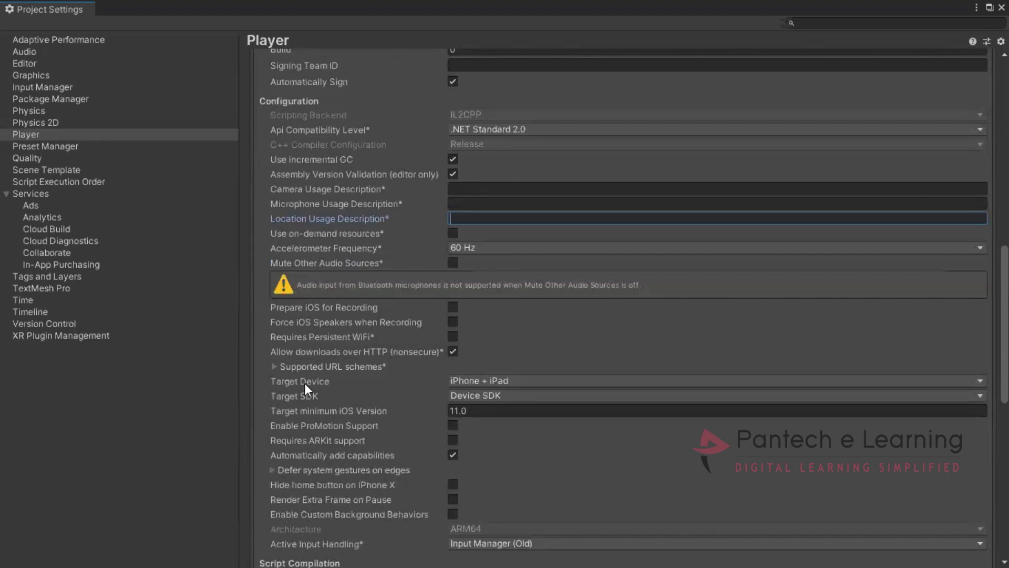
pyautogui.click(508, 376)
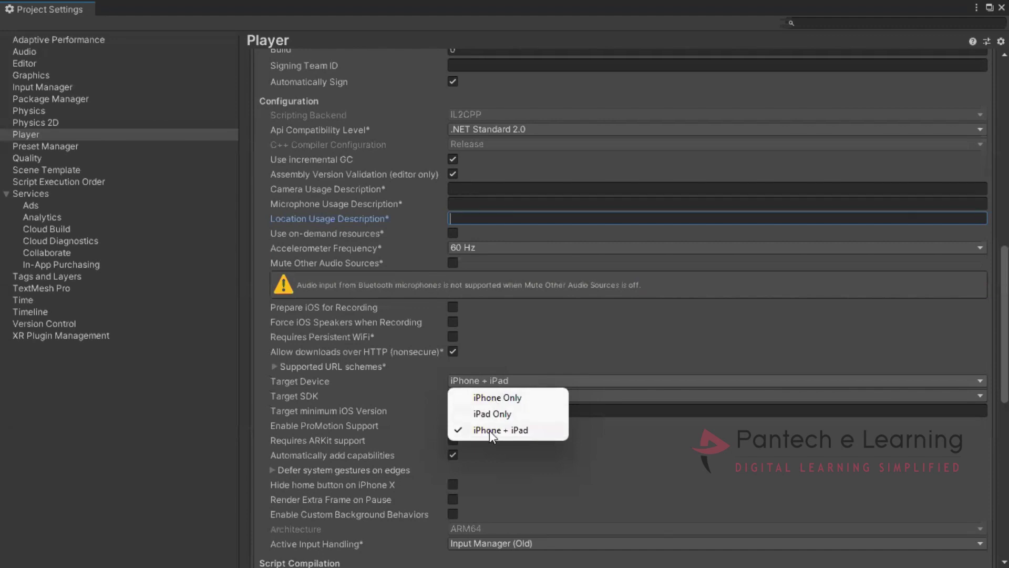
pyautogui.click(692, 494)
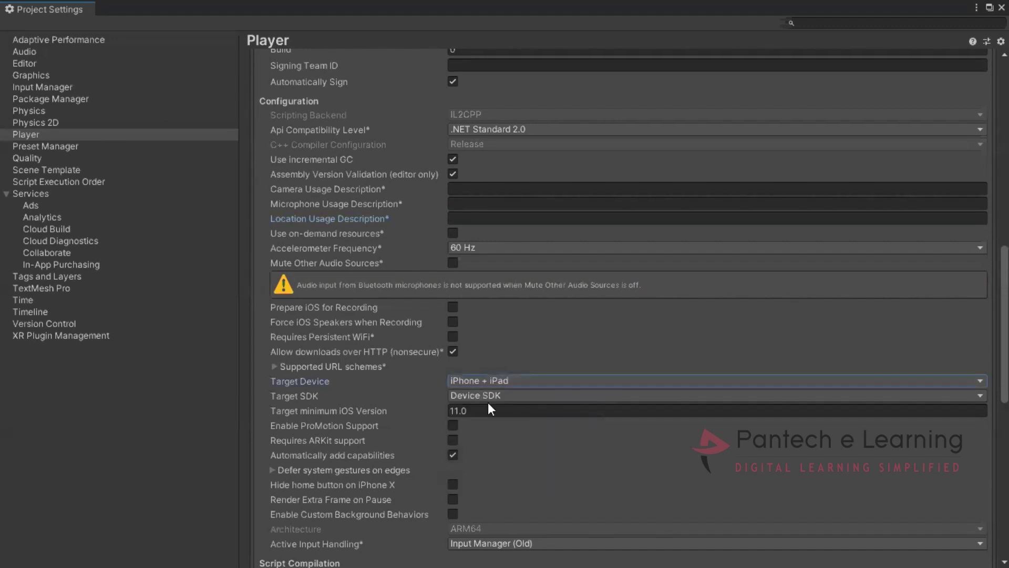
# - Scroll through the remaining iOS Other Settings and back toward the top
pyautogui.scroll(-3, 489, 404)
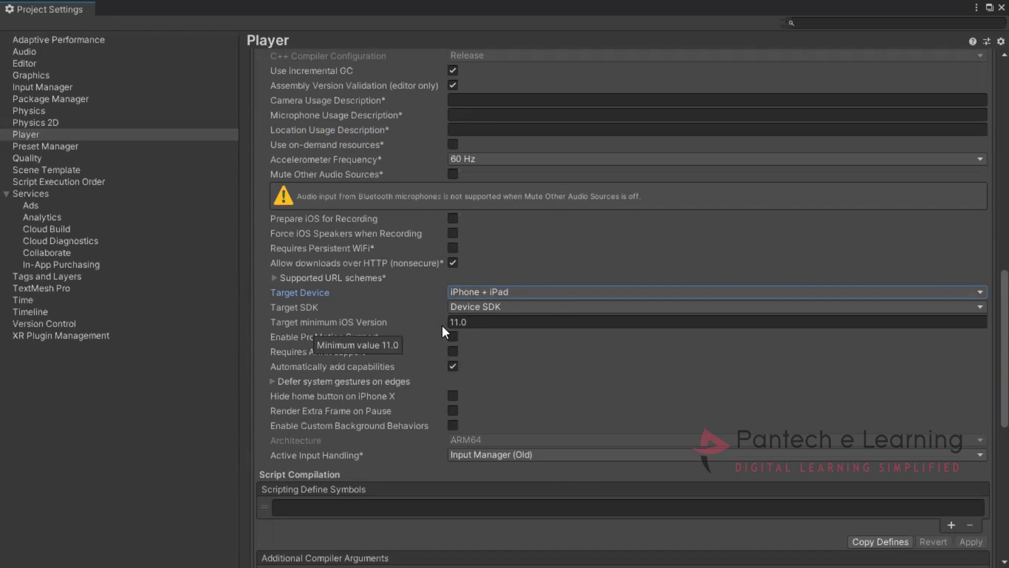
pyautogui.scroll(-9, 444, 341)
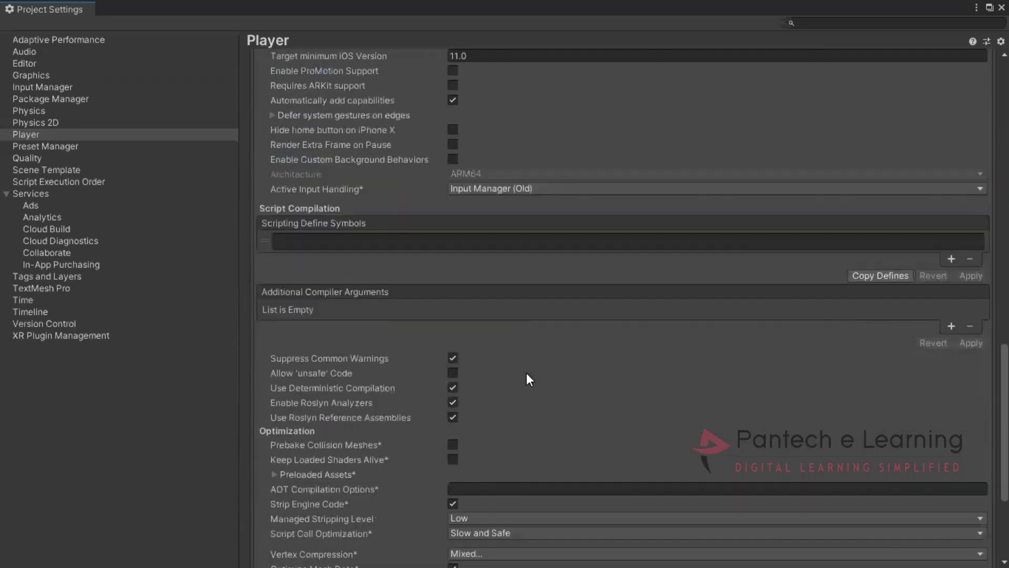
pyautogui.scroll(-7, 527, 374)
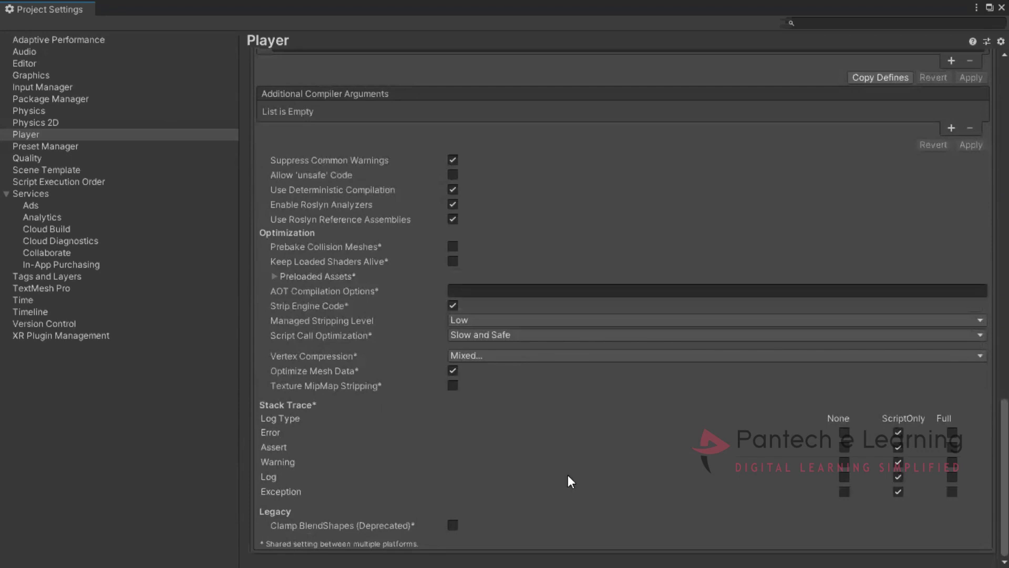
pyautogui.scroll(20, 568, 474)
pyautogui.scroll(7, 567, 474)
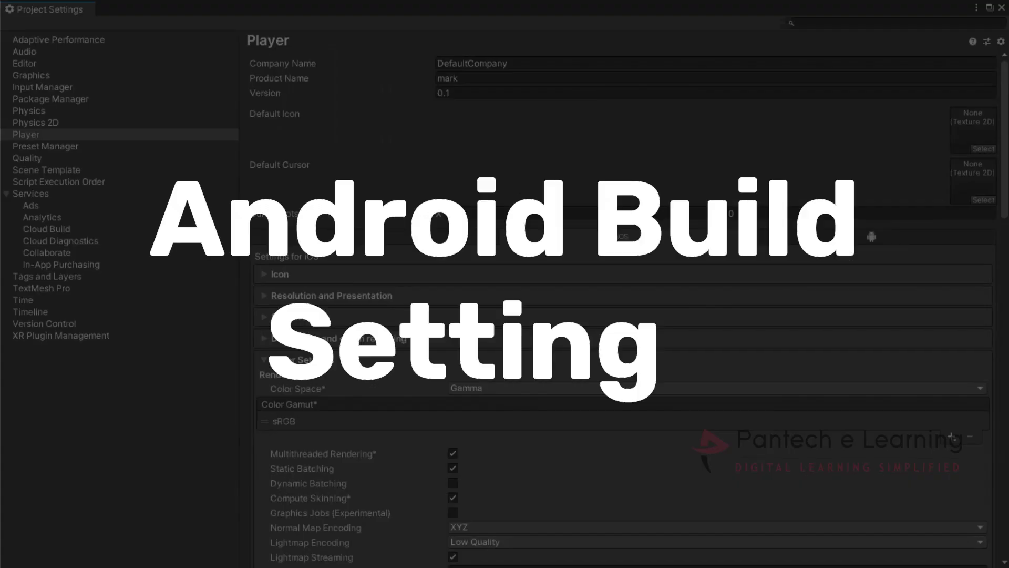
# - Switch to the Android player tab and scroll down to its Identification and Configuration settings
pyautogui.click(818, 238)
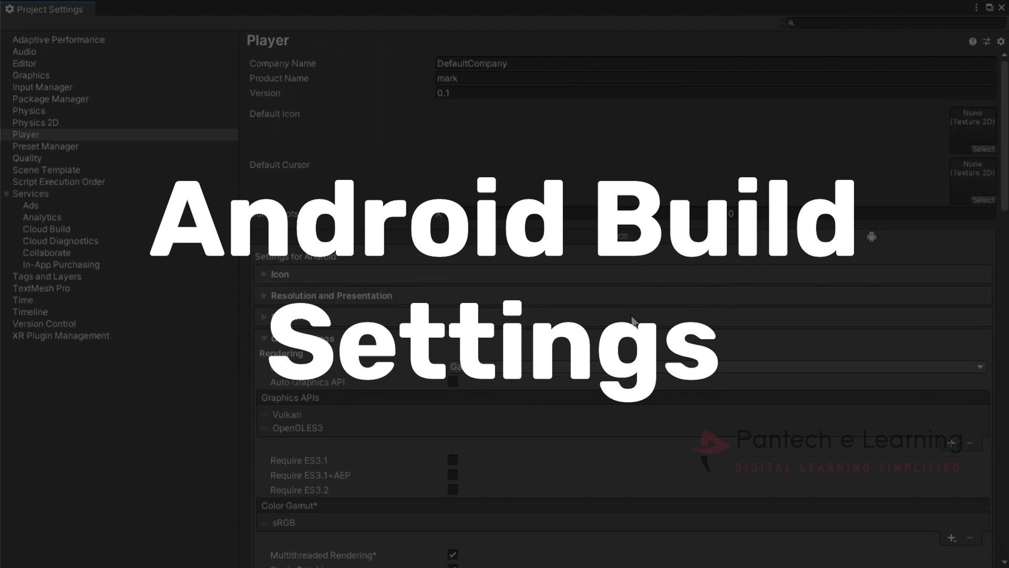
pyautogui.scroll(-5, 326, 325)
pyautogui.scroll(3, 294, 307)
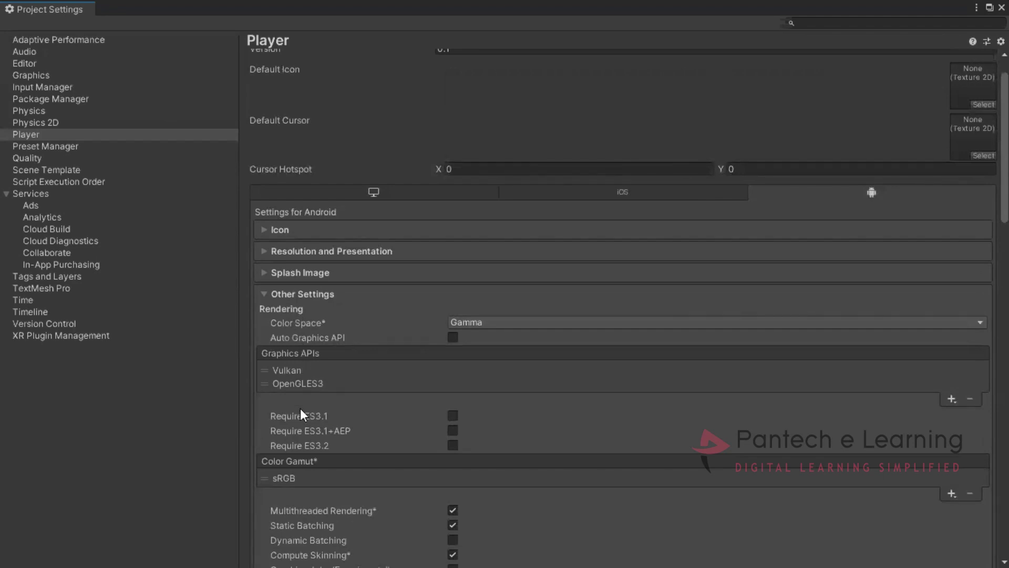
pyautogui.scroll(-5, 290, 481)
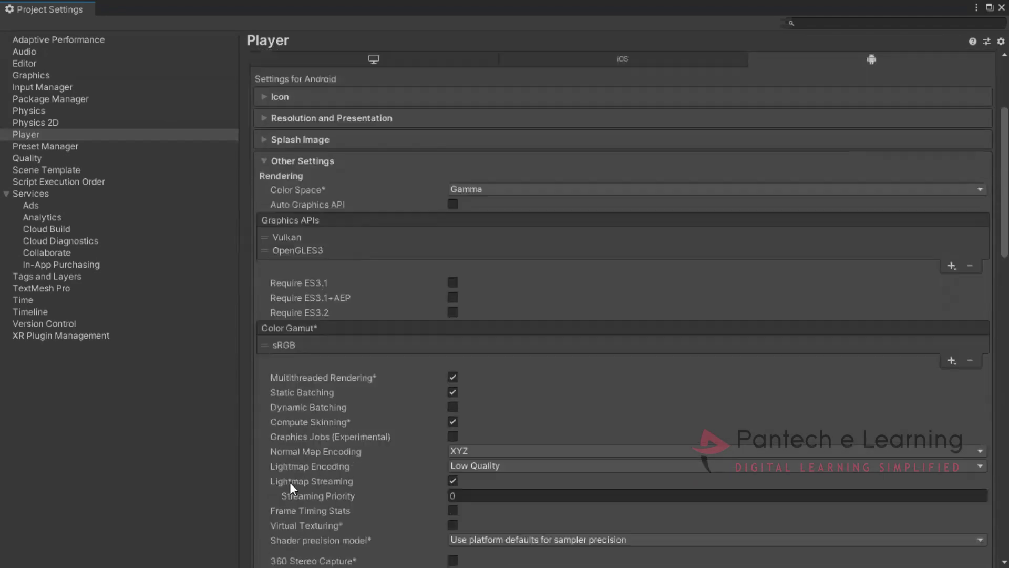
pyautogui.scroll(-3, 290, 488)
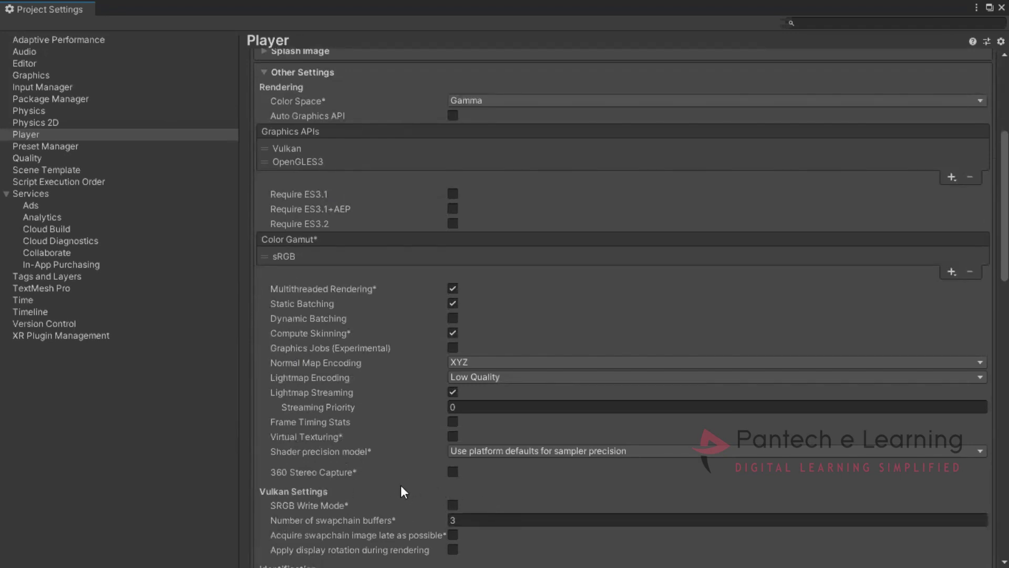
pyautogui.scroll(-3, 383, 488)
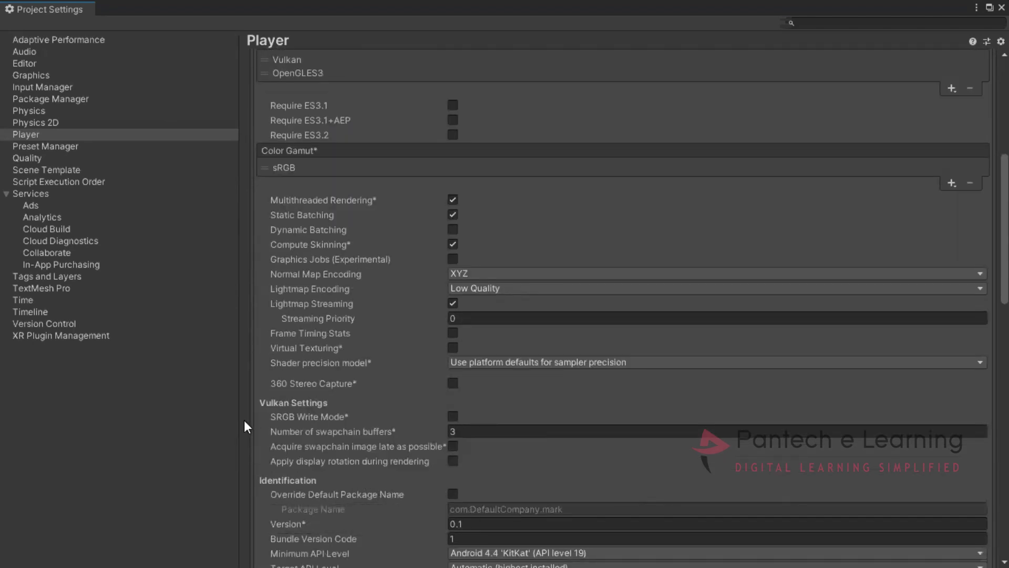
pyautogui.scroll(-2, 331, 465)
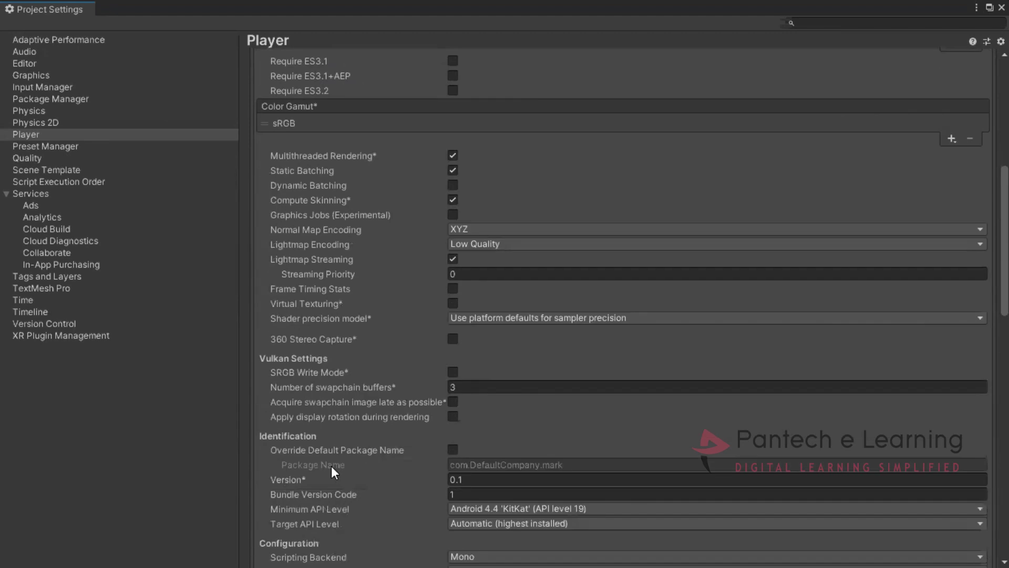
pyautogui.scroll(-2, 331, 469)
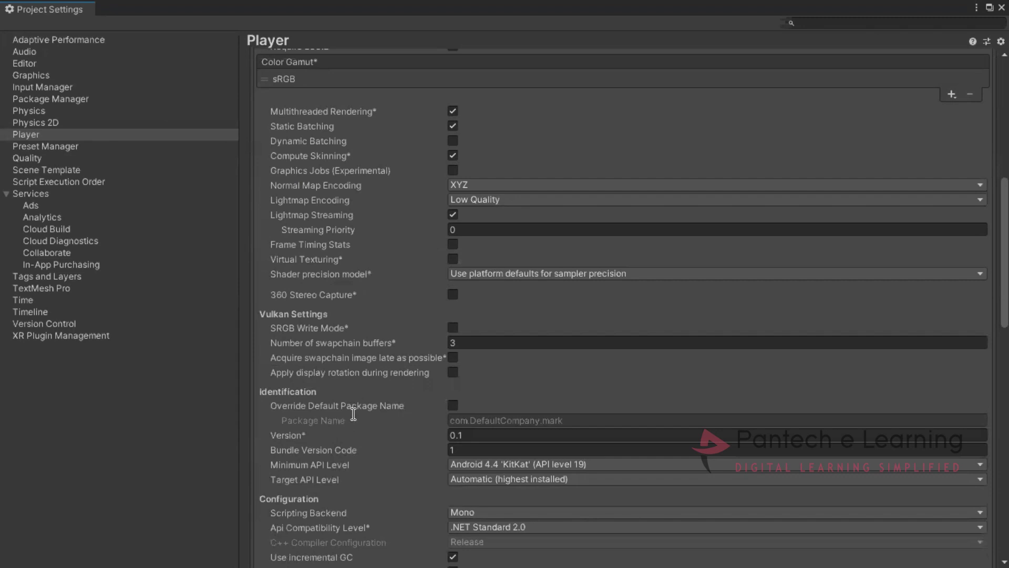
# - Keep minimum API level at Android 4.4 KitKat and target at Automatic (highest installed)
pyautogui.click(467, 462)
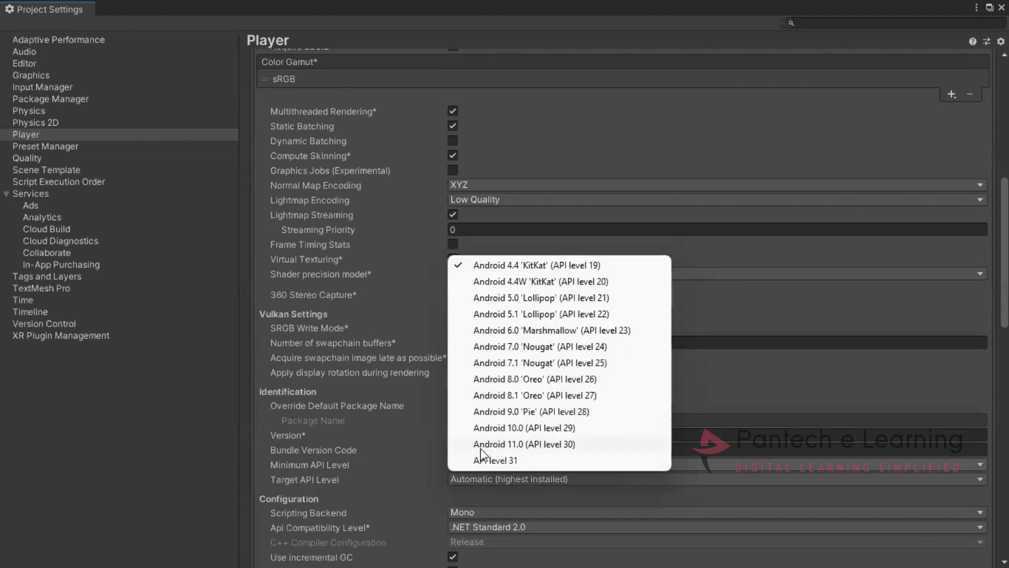
pyautogui.click(481, 490)
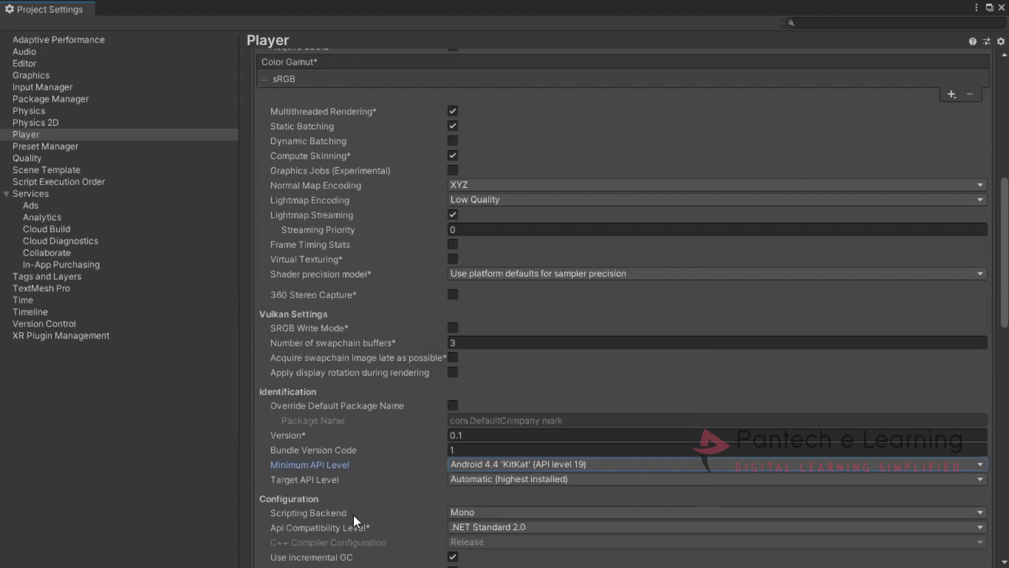
pyautogui.click(476, 476)
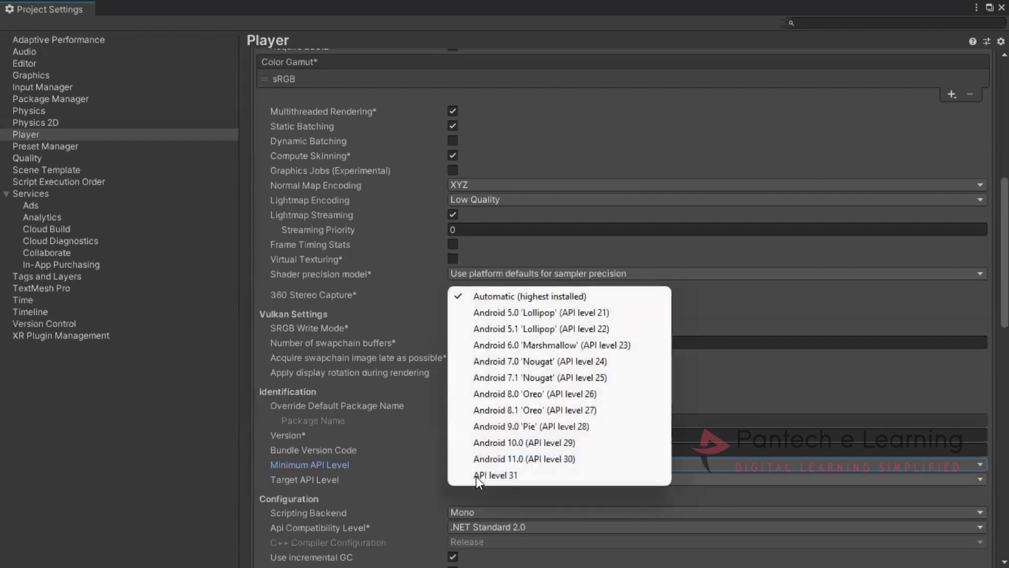
pyautogui.click(413, 472)
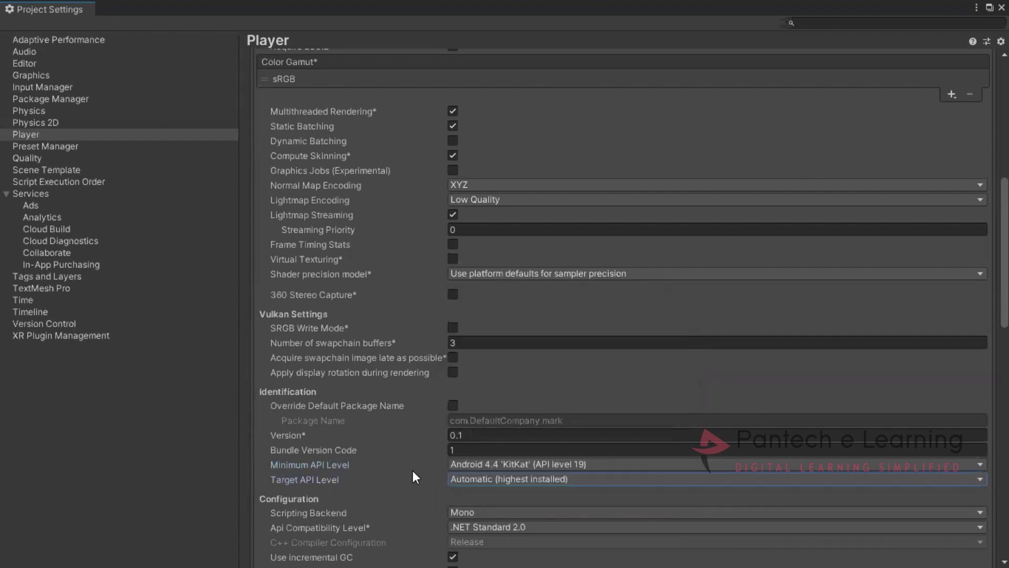
# - Expand the Android Publishing Settings, then close Project Settings to return to Build Settings
pyautogui.scroll(-10, 413, 471)
pyautogui.scroll(-3, 416, 476)
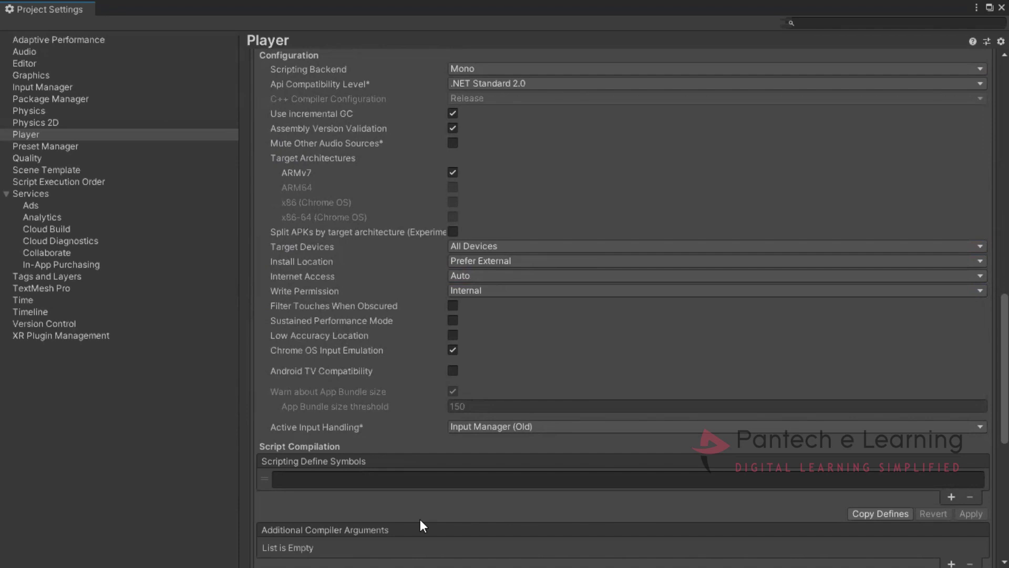
pyautogui.scroll(-14, 401, 456)
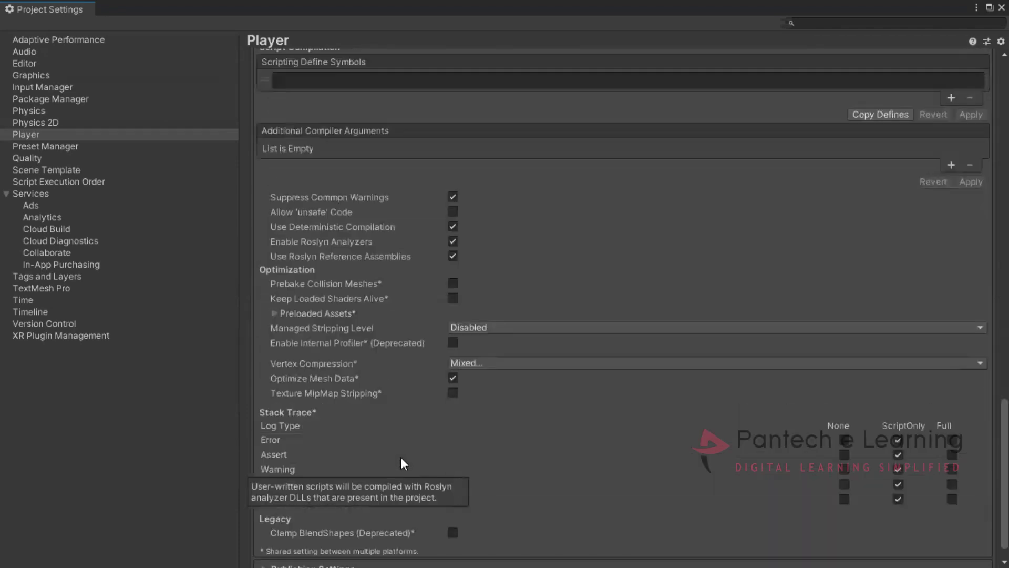
pyautogui.click(289, 539)
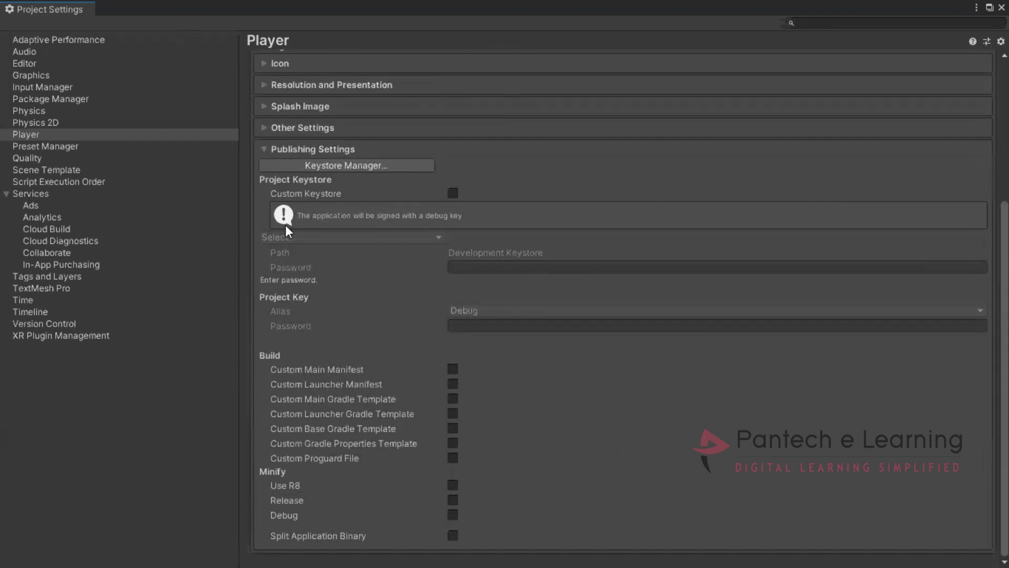
pyautogui.scroll(5, 314, 343)
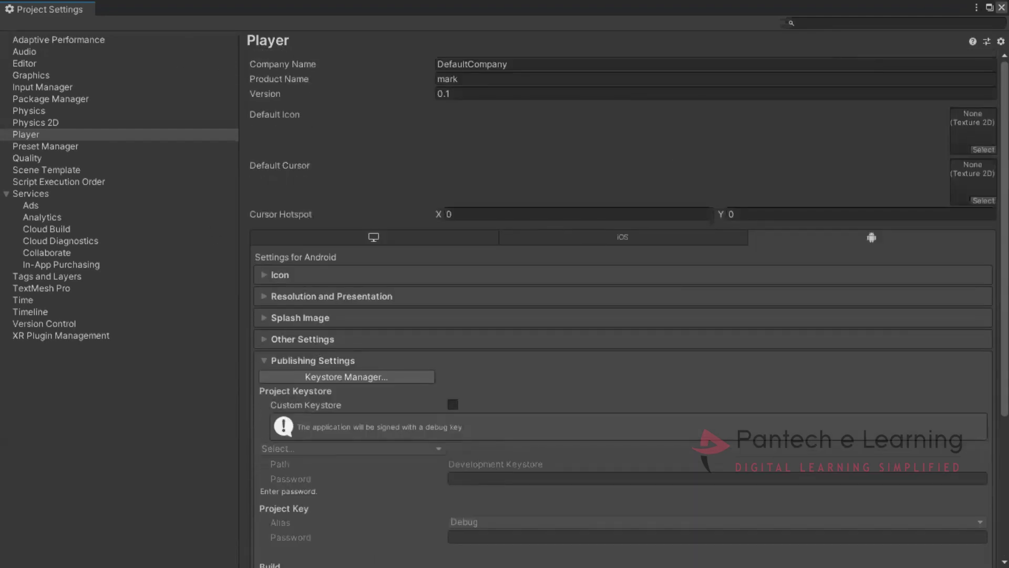
pyautogui.click(1001, 8)
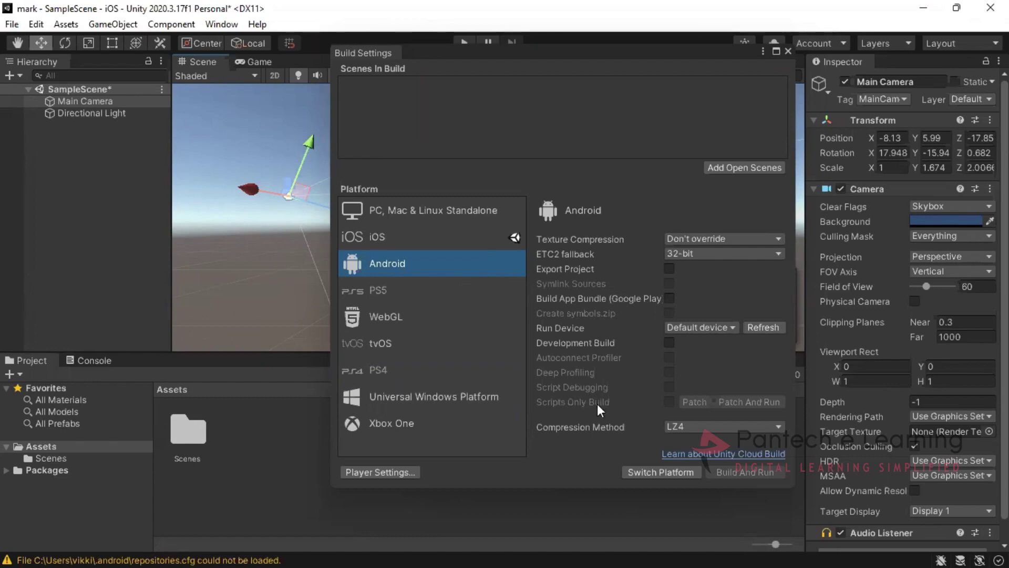
# - Switch the active build platform from iOS to Android
pyautogui.click(665, 470)
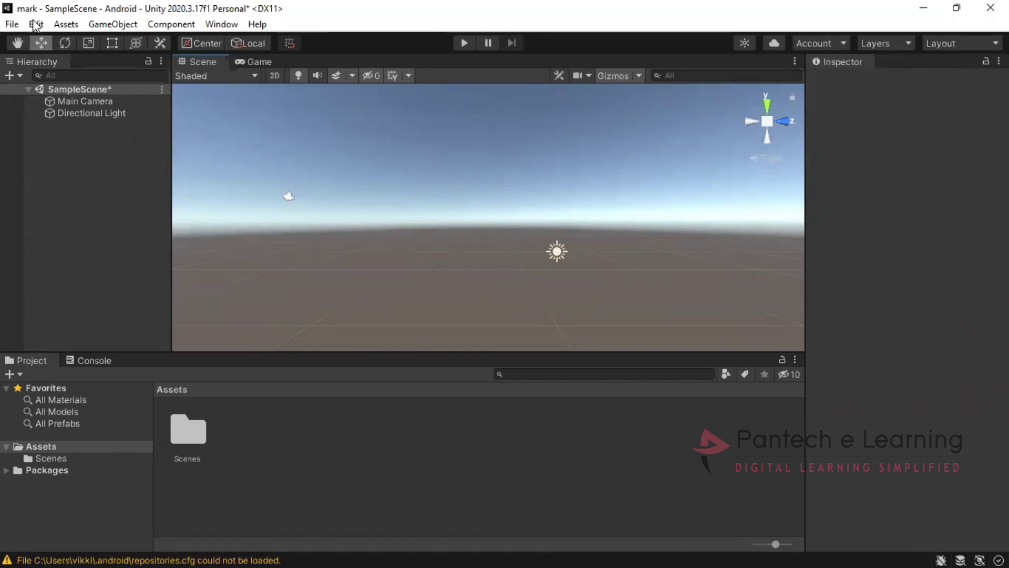
# - Browse the File menu, then the Assets, Edit and GameObject menus
pyautogui.click(11, 24)
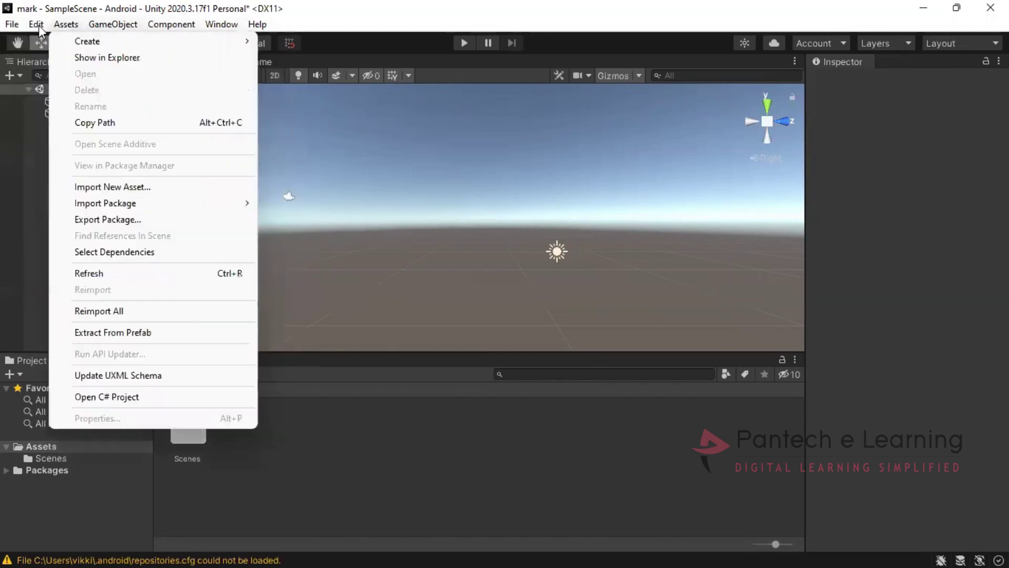
pyautogui.moveTo(39, 29)
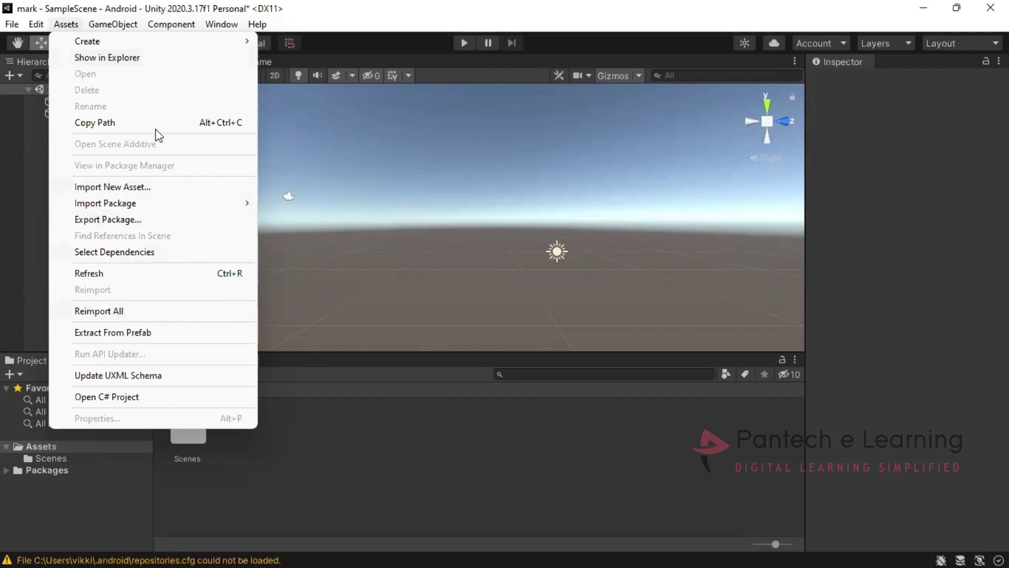
pyautogui.moveTo(141, 26)
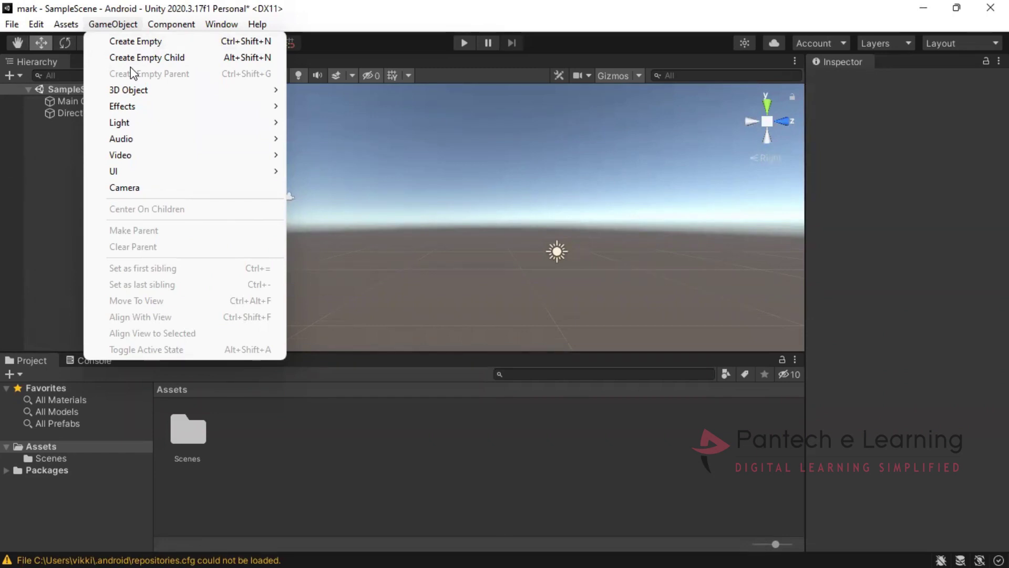
# - Browse GameObject > UI, the Component submenus and Window > AI, then dismiss the menus
pyautogui.moveTo(124, 176)
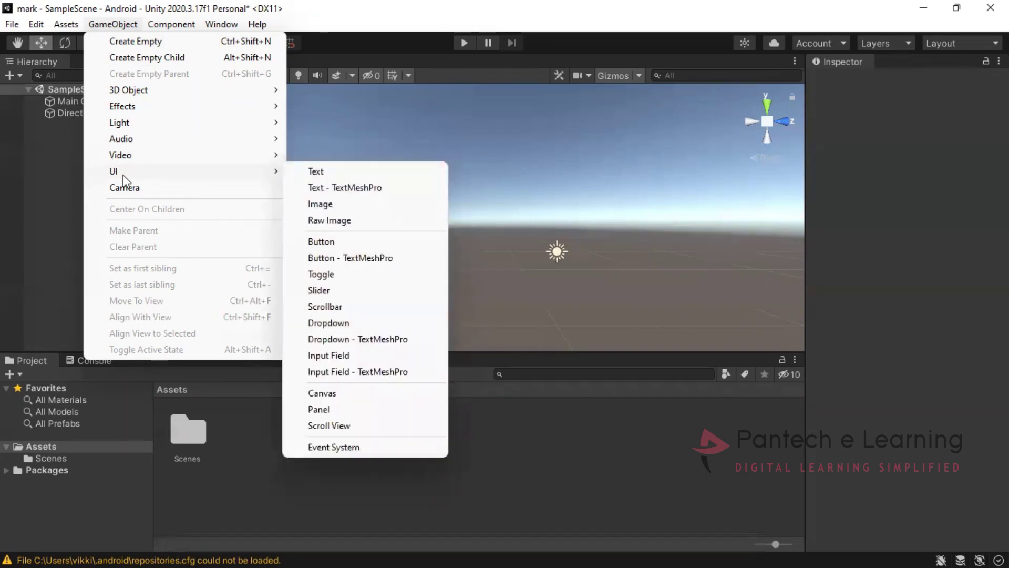
pyautogui.moveTo(222, 24)
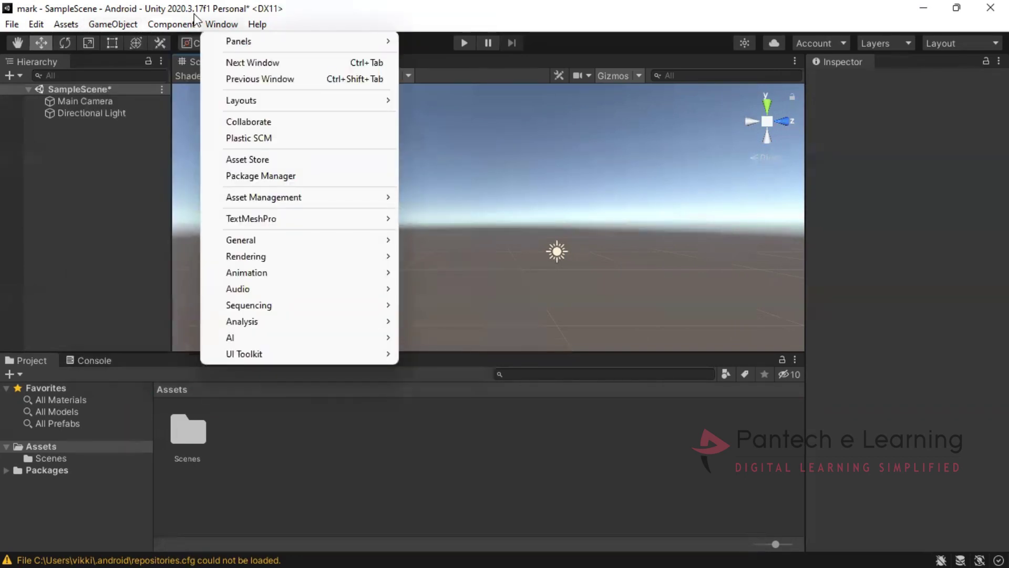
pyautogui.press('Left')
pyautogui.moveTo(167, 40)
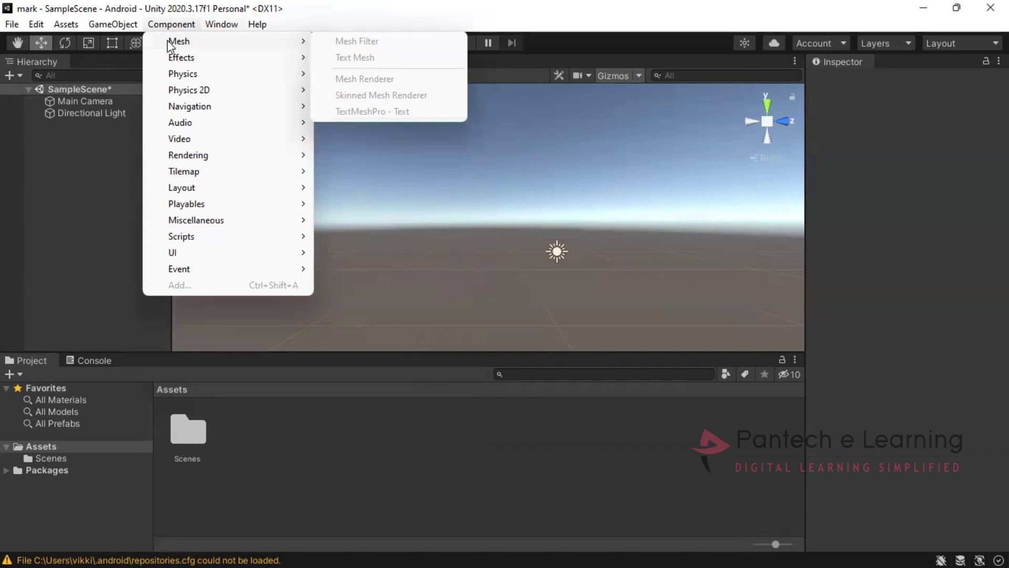
pyautogui.moveTo(171, 145)
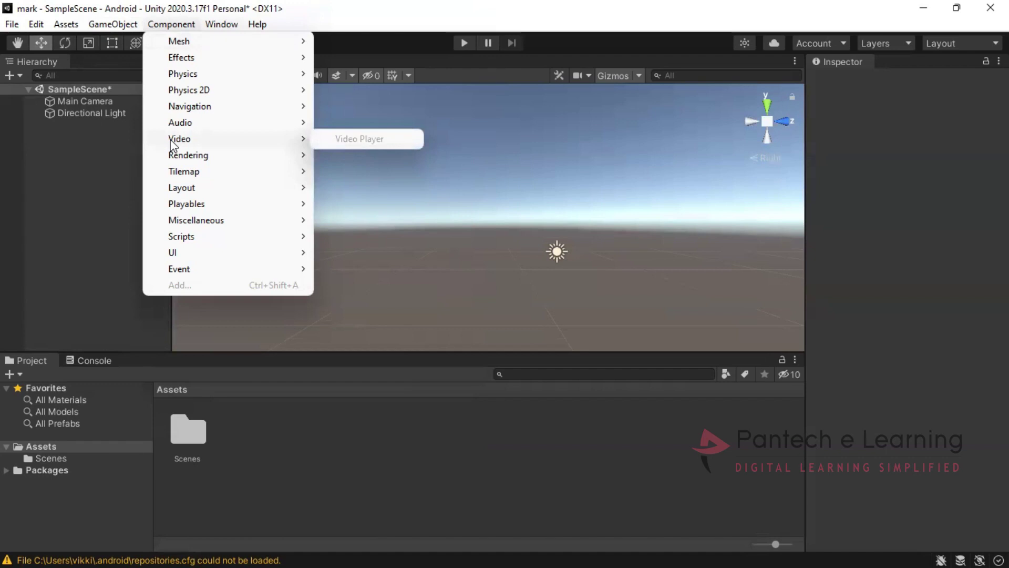
pyautogui.moveTo(181, 260)
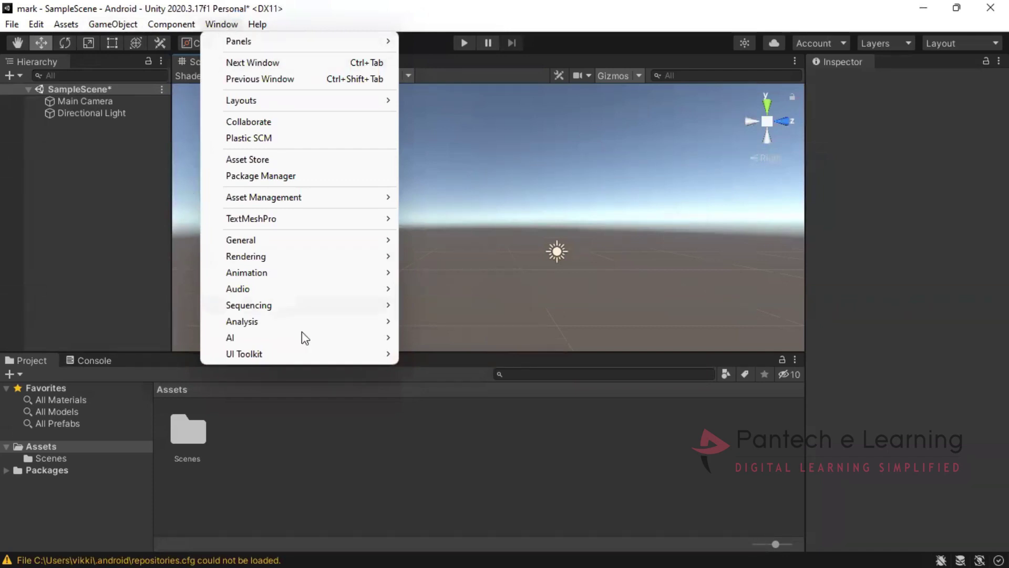
pyautogui.moveTo(322, 336)
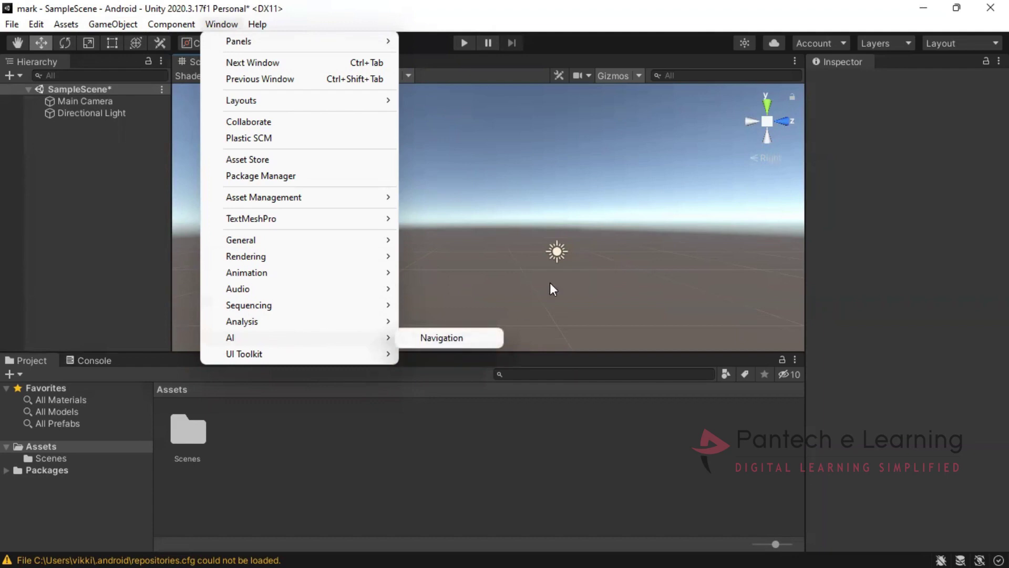
pyautogui.click(563, 163)
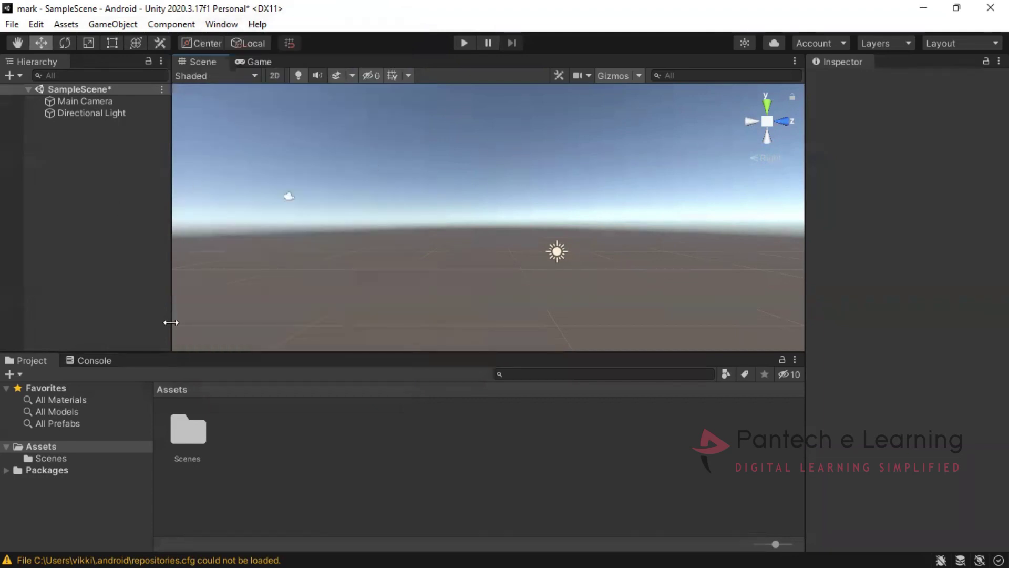